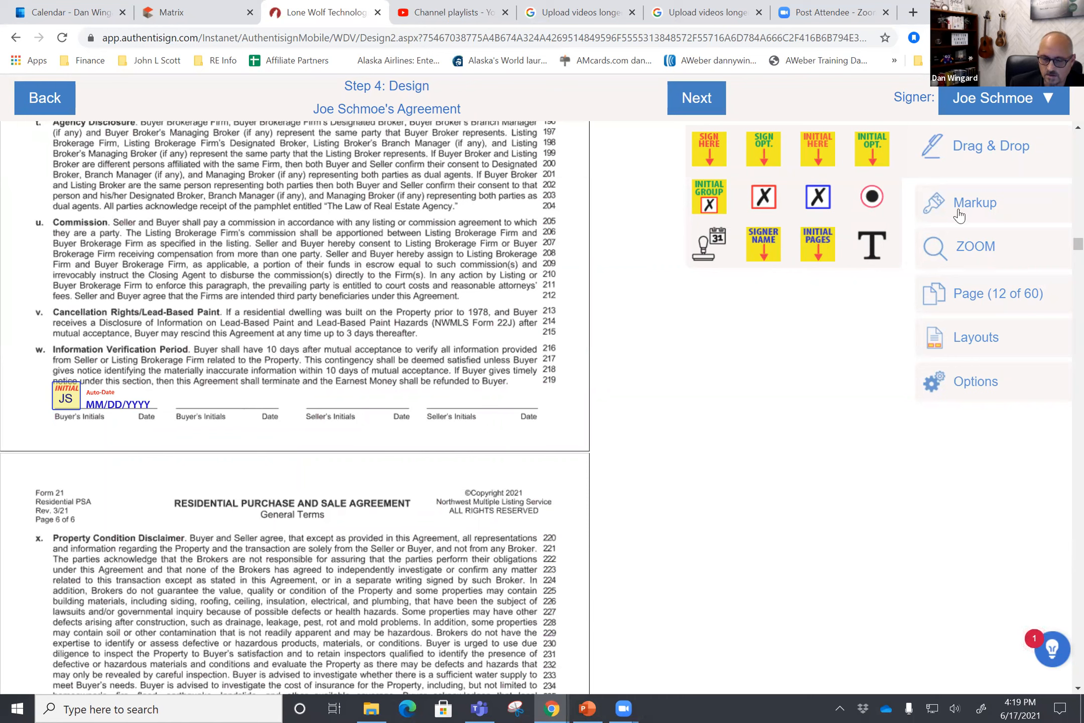
- Strike out clause w, Information Verification Period, with two crossing red markup lines
click(934, 203)
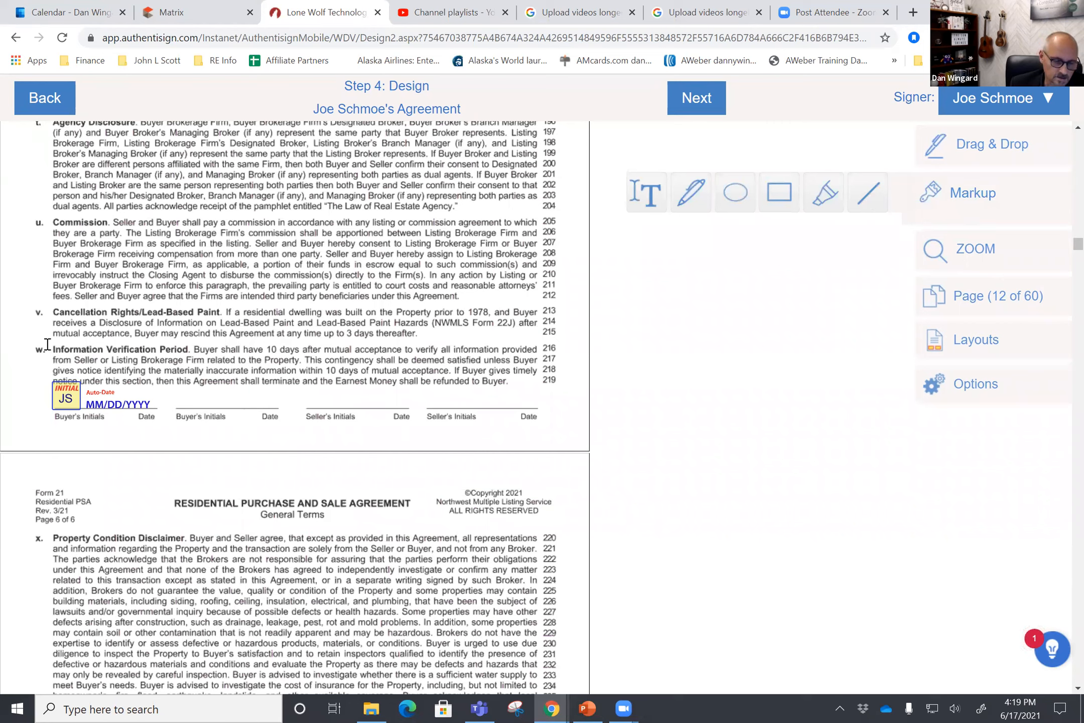
drag(49, 346, 502, 385)
click(503, 310)
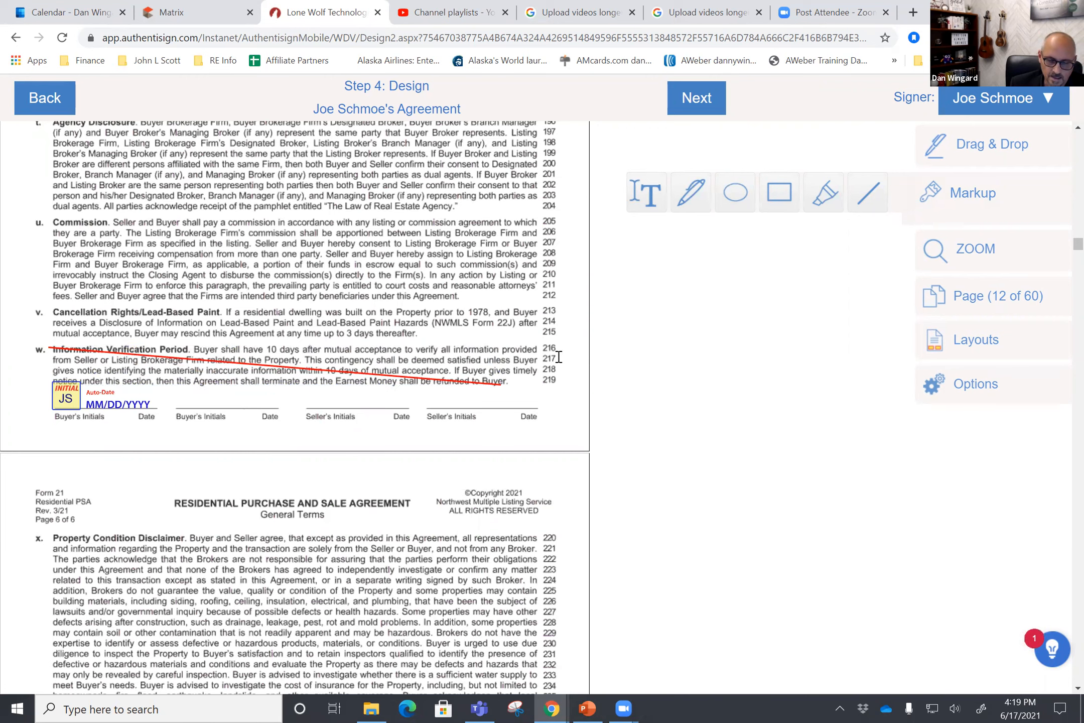
drag(536, 346, 52, 377)
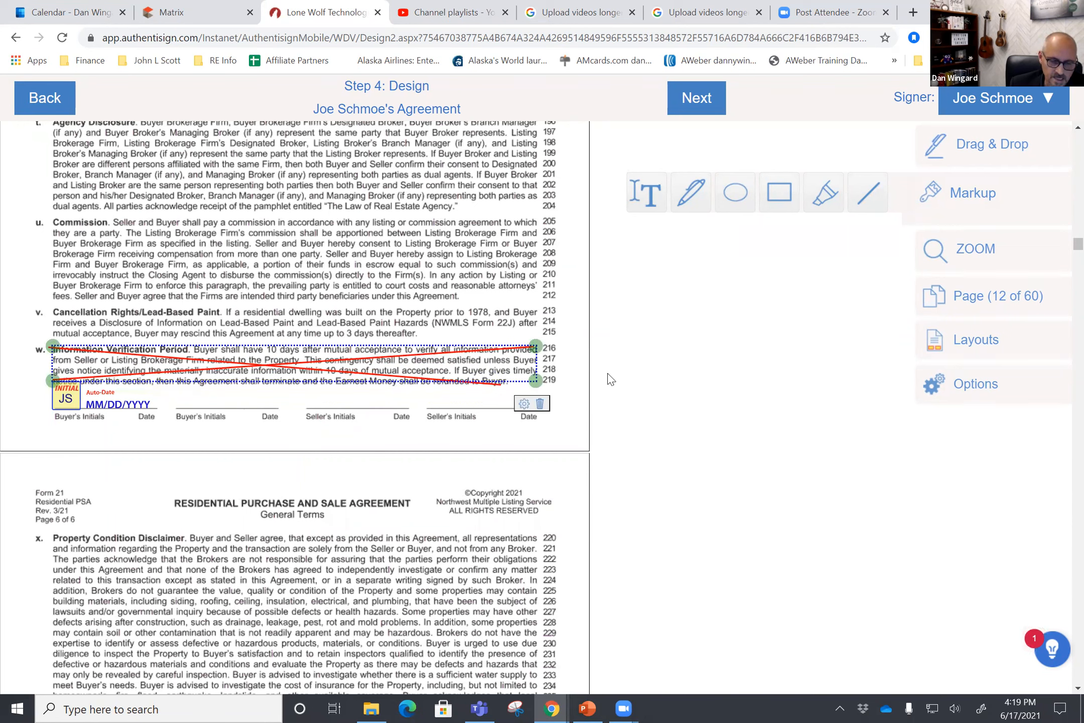
- Place an initials field for the buyer in the margin beside crossed-out clause w and add a date stamp to it
click(974, 144)
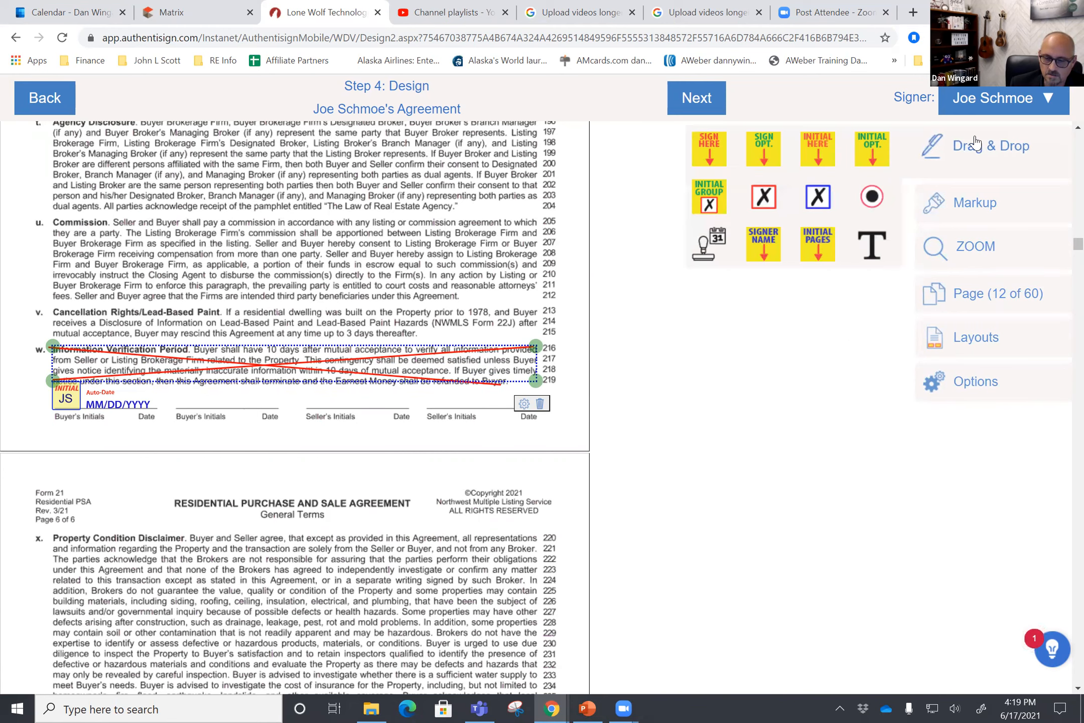
drag(817, 159, 210, 401)
drag(37, 424, 35, 377)
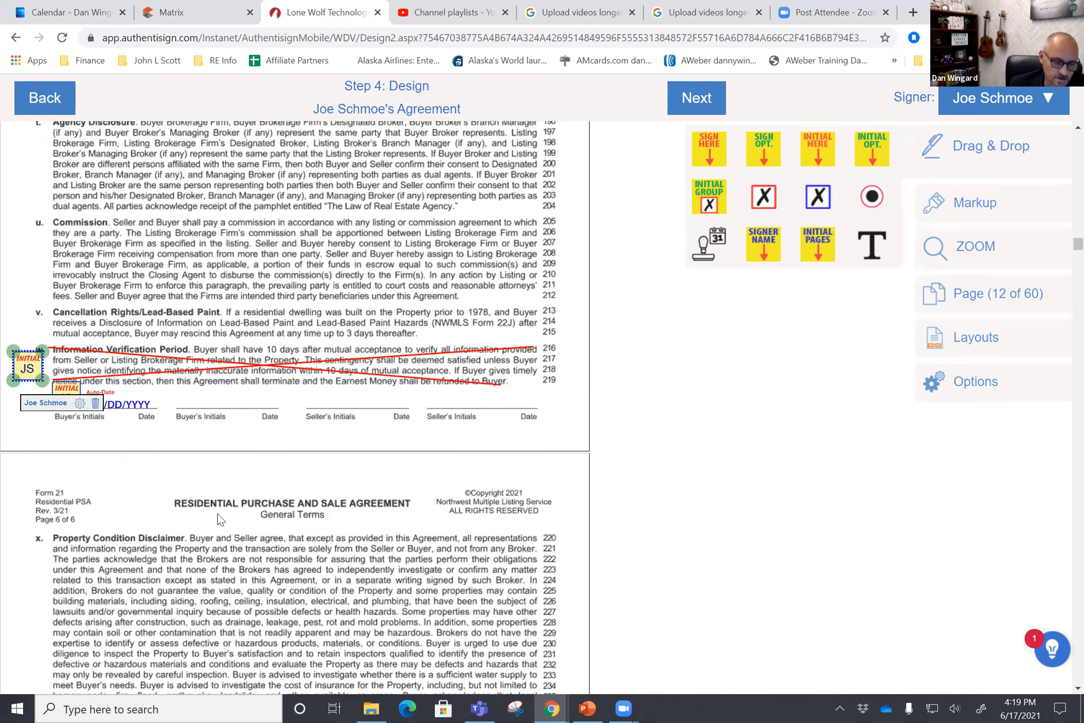
scroll(307, 462, down, 2)
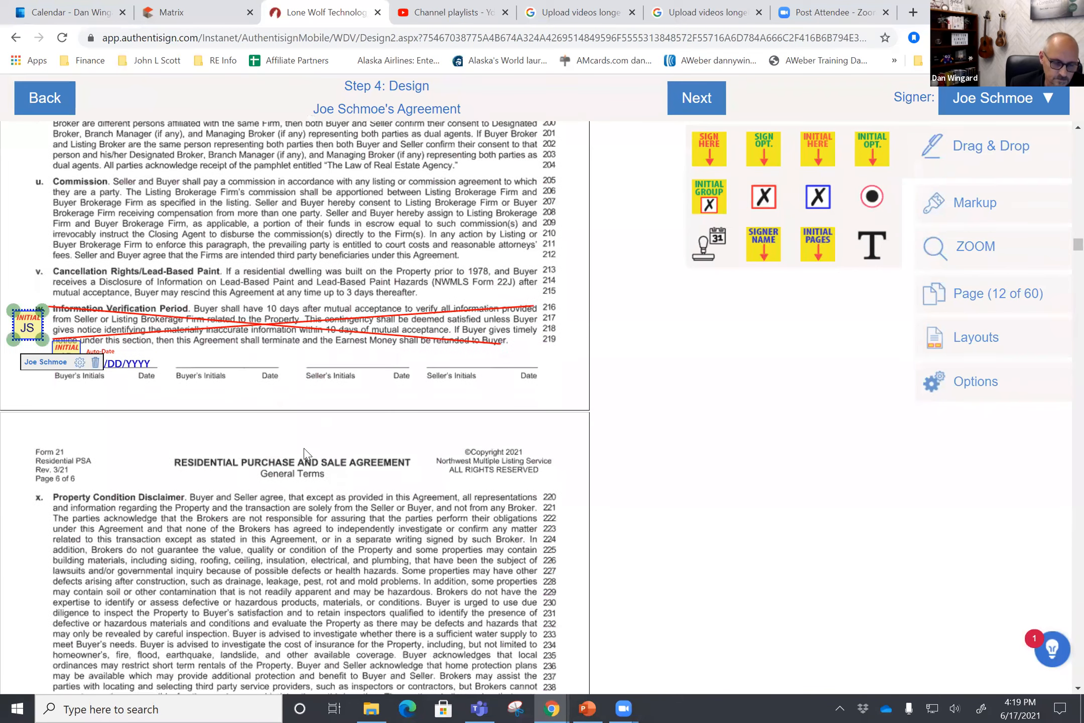
scroll(307, 447, down, 1)
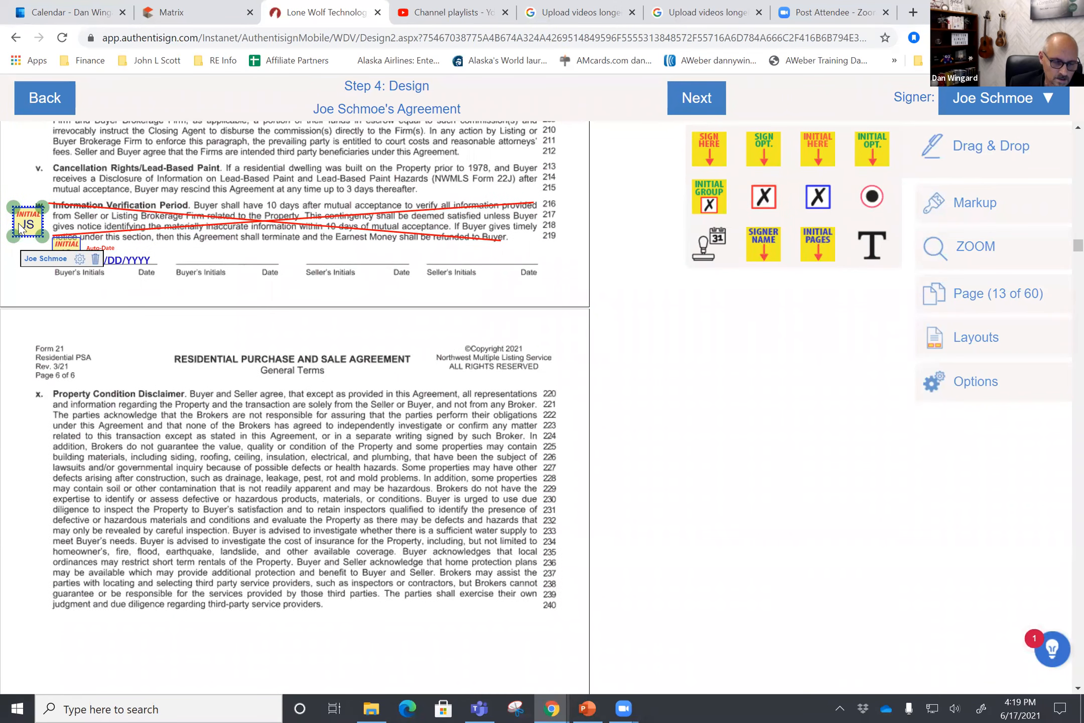
click(80, 259)
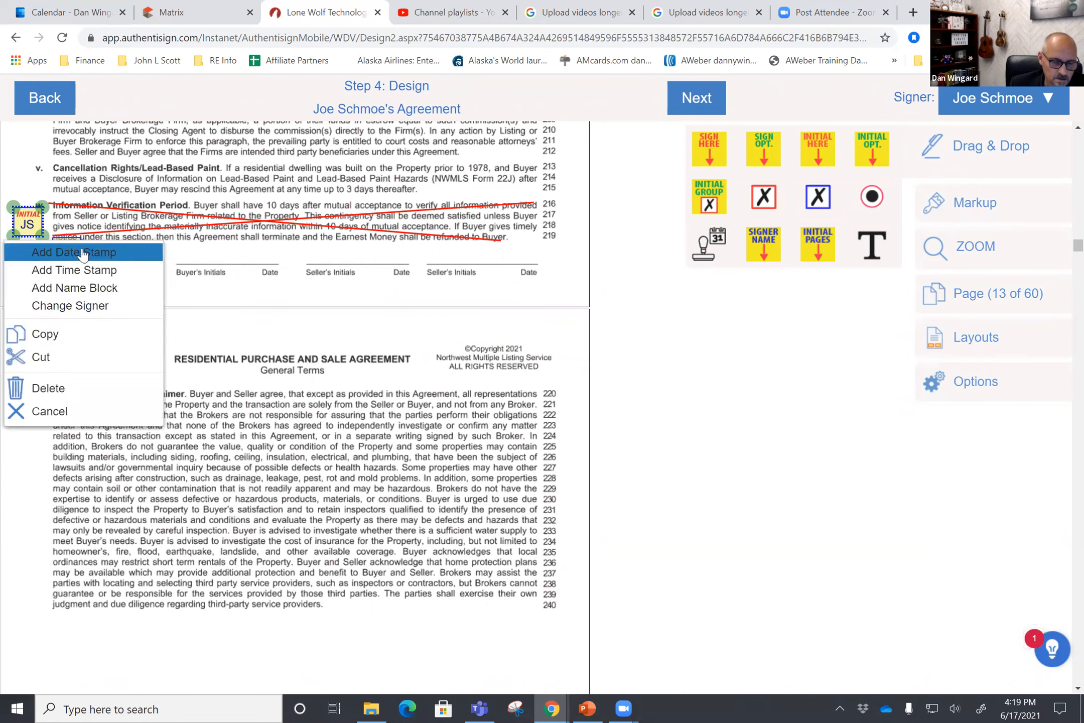
click(79, 268)
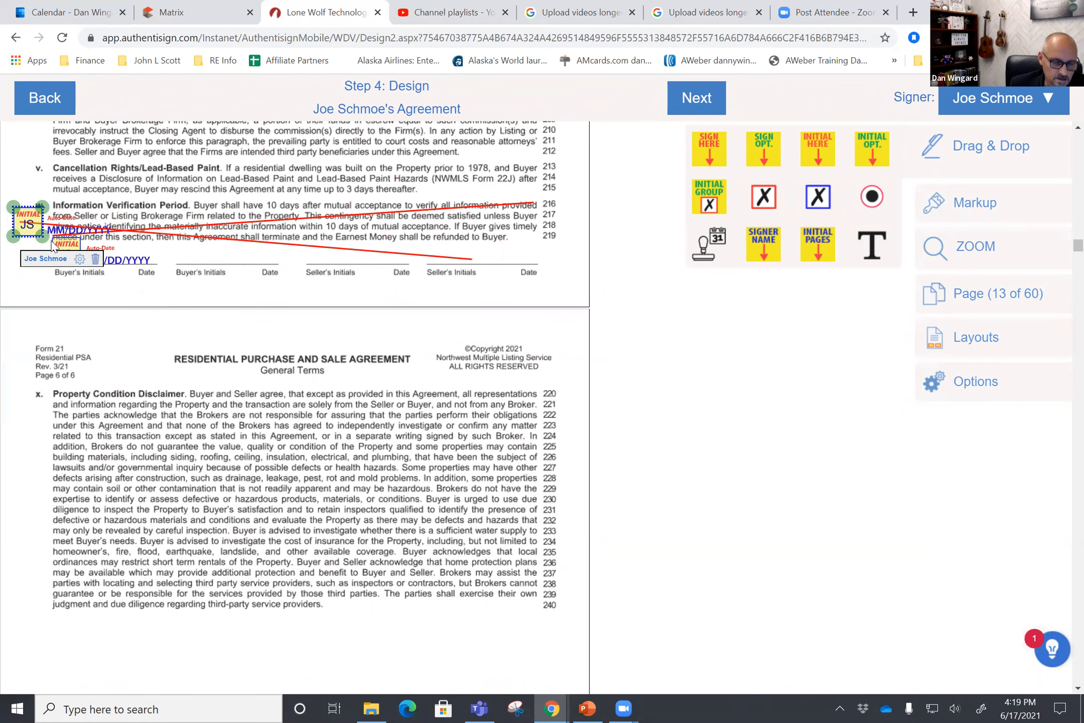
click(80, 232)
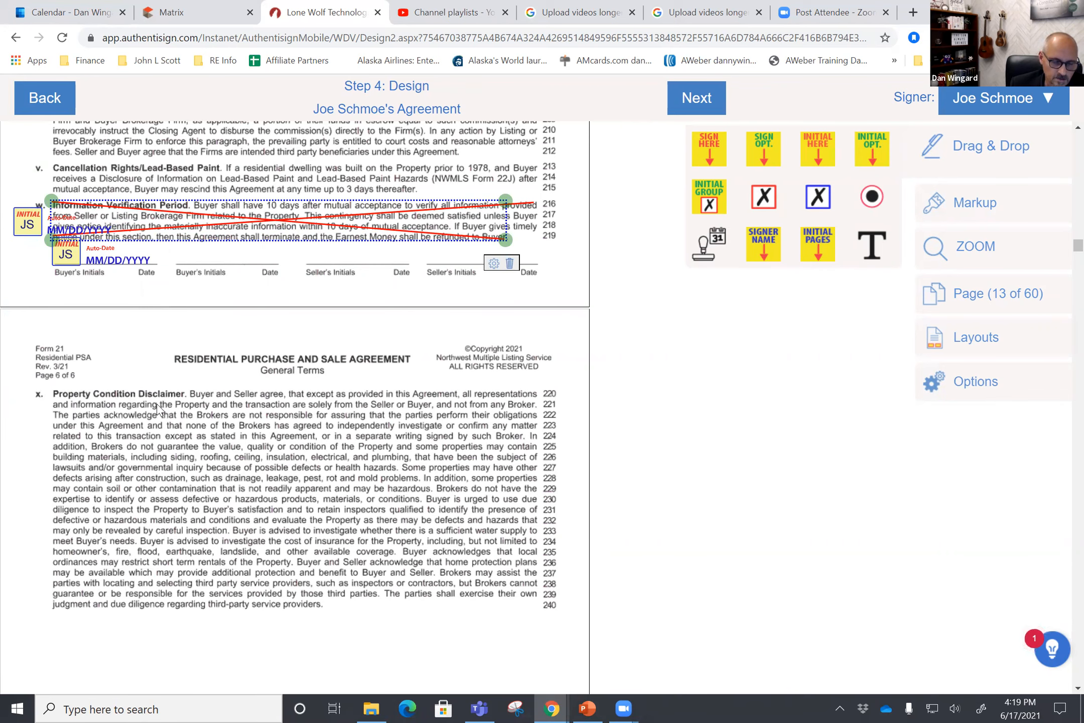
- Review the last pages of the purchase agreement and the Wire Fraud Alert for signing fields
scroll(157, 403, down, 2)
scroll(203, 515, down, 12)
scroll(203, 516, up, 4)
scroll(203, 516, down, 2)
scroll(202, 516, up, 3)
scroll(203, 516, down, 2)
scroll(200, 515, up, 15)
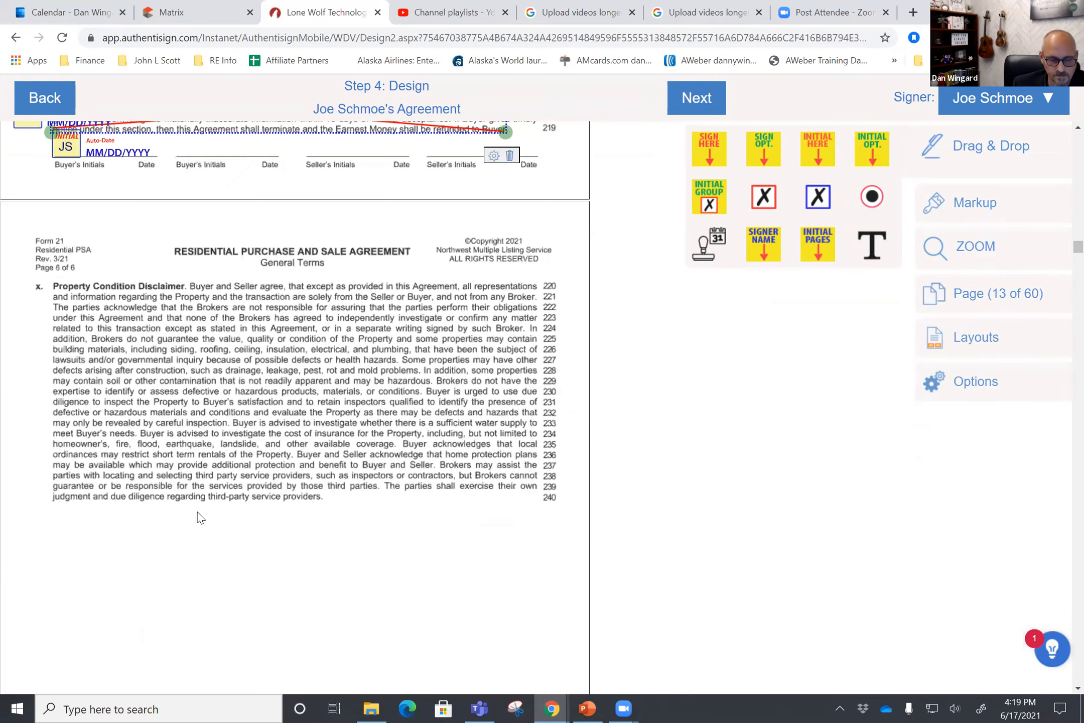
scroll(200, 513, up, 7)
scroll(202, 510, down, 11)
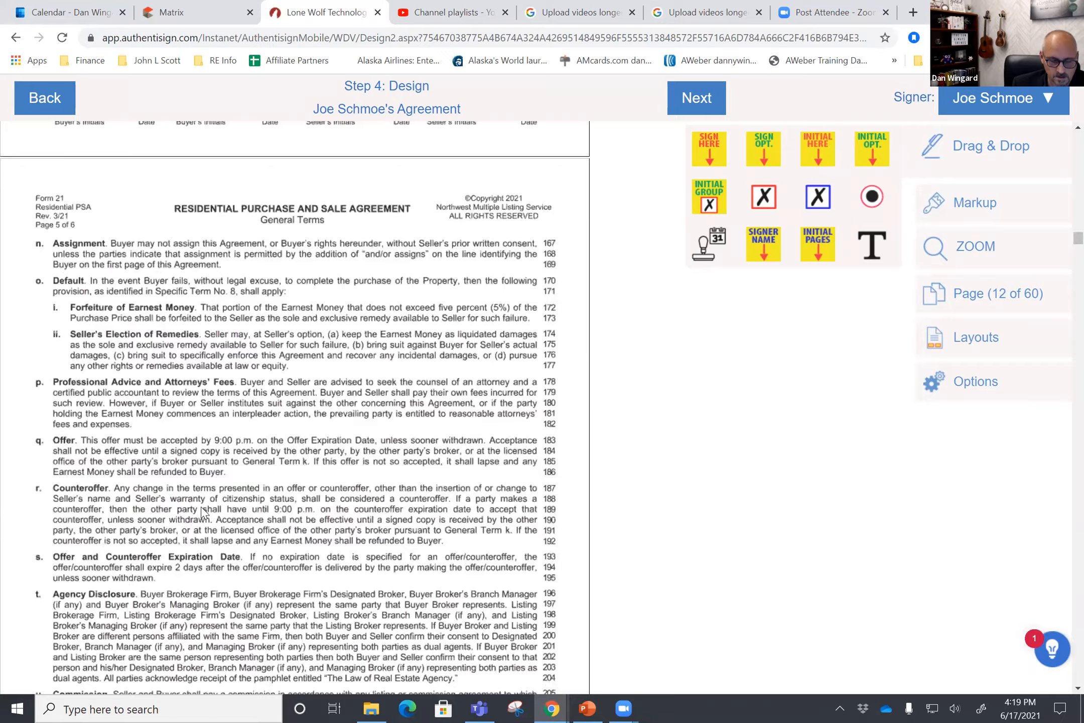
scroll(203, 513, down, 15)
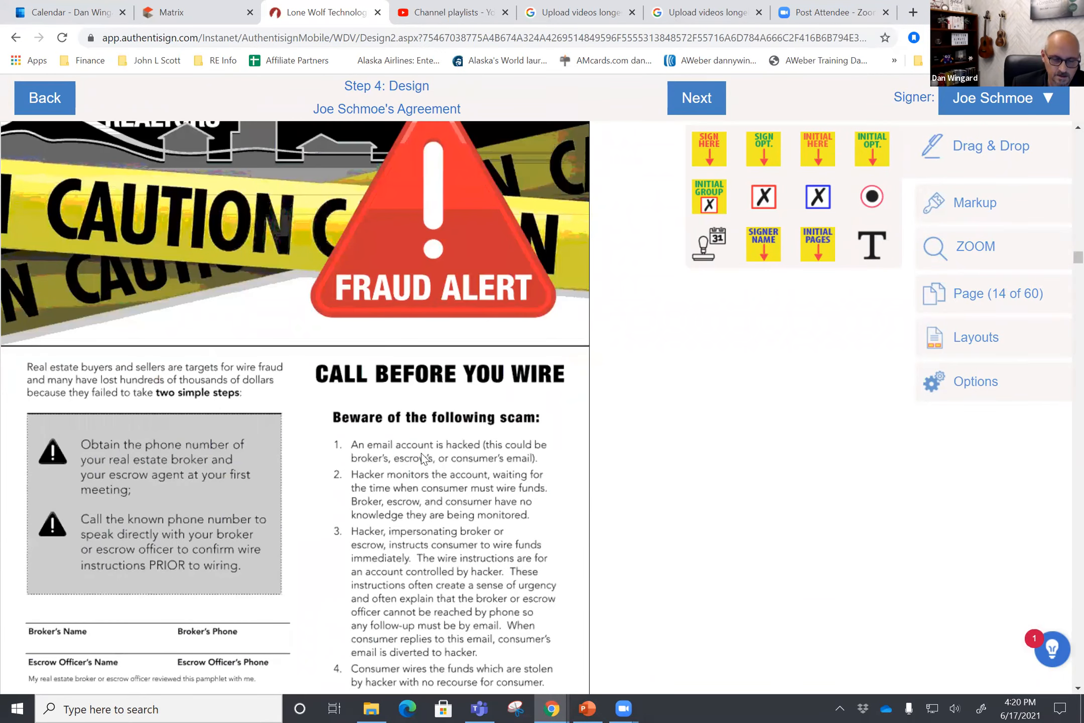
scroll(422, 458, down, 2)
scroll(396, 457, up, 4)
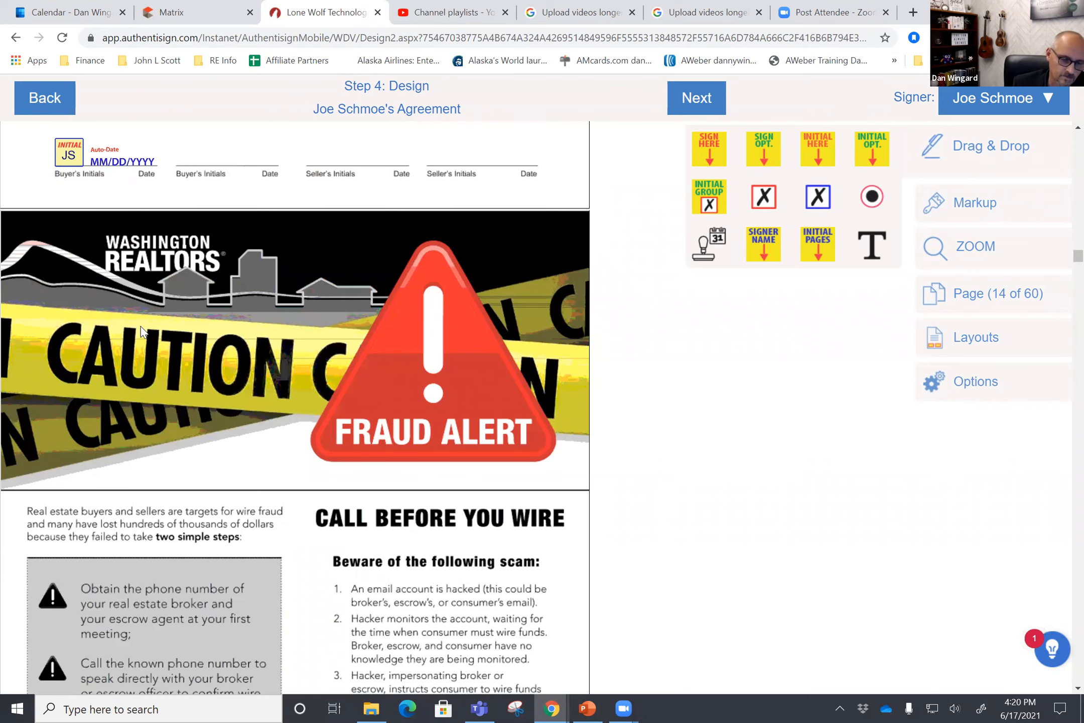
- Save the design, return to the document list and move Form P6 - Wire Fraud Alert ahead of Form 21
click(58, 100)
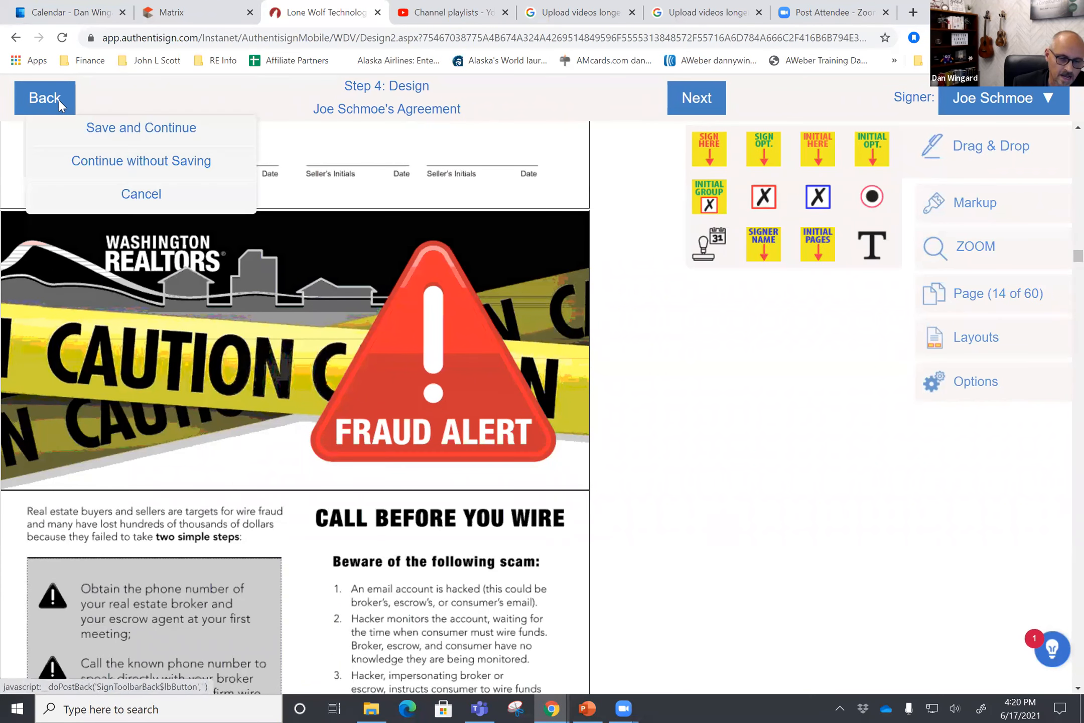
click(115, 128)
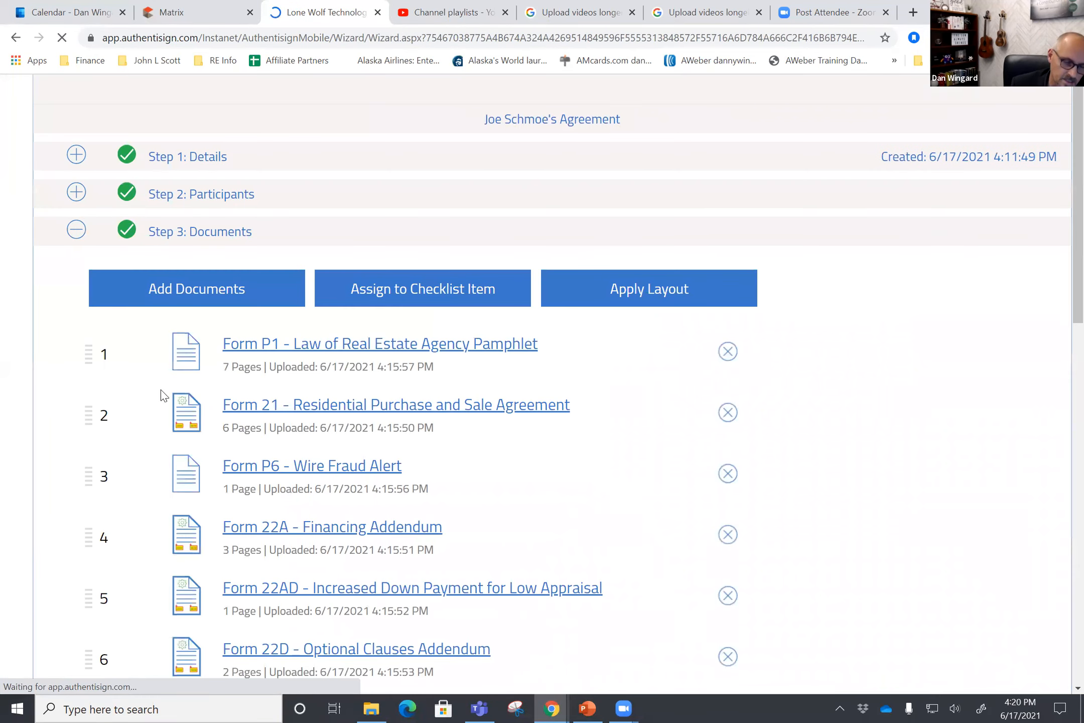
drag(290, 474, 324, 395)
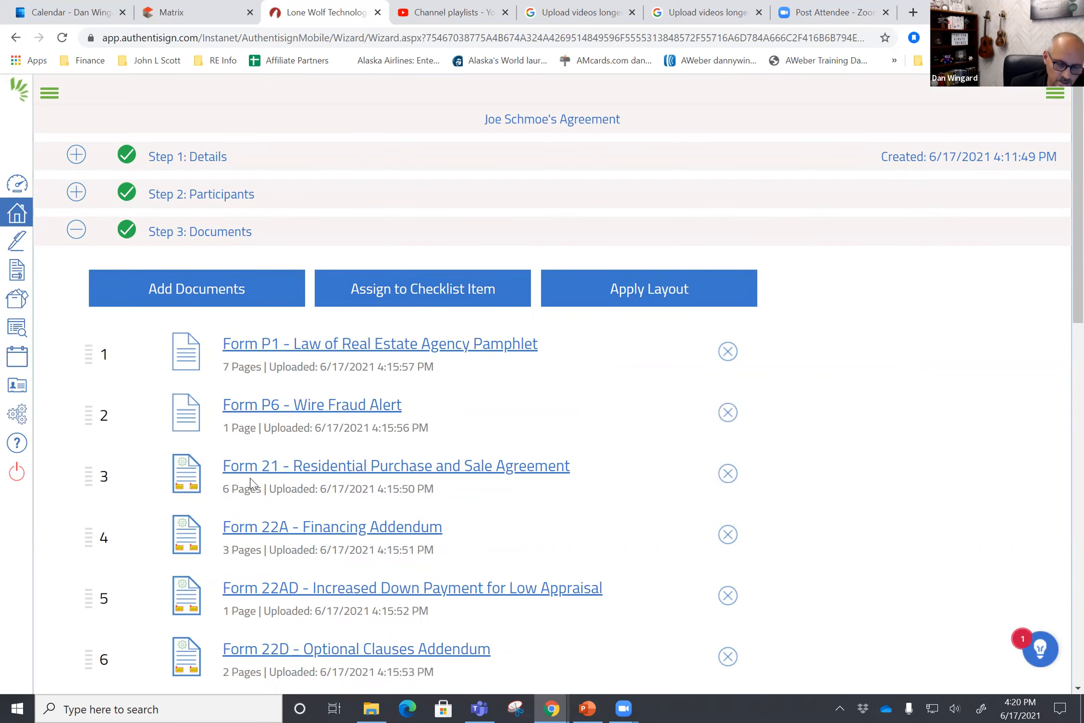
- Reopen the Design step and go to the Wire Fraud Alert on page 8
scroll(423, 423, down, 15)
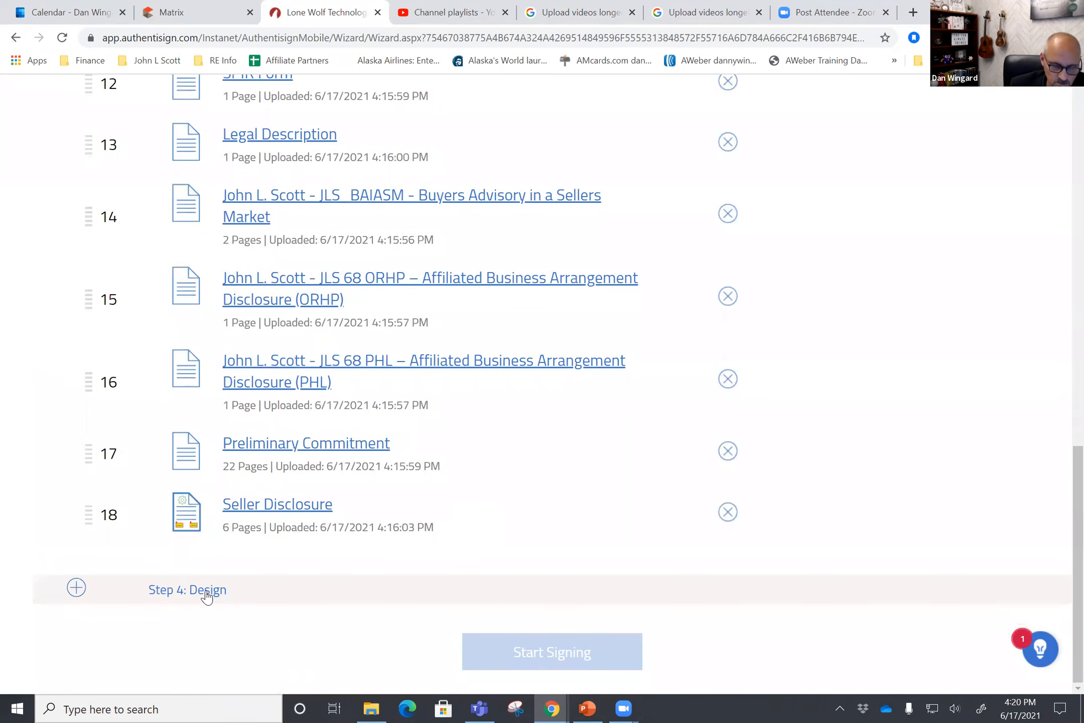
click(207, 596)
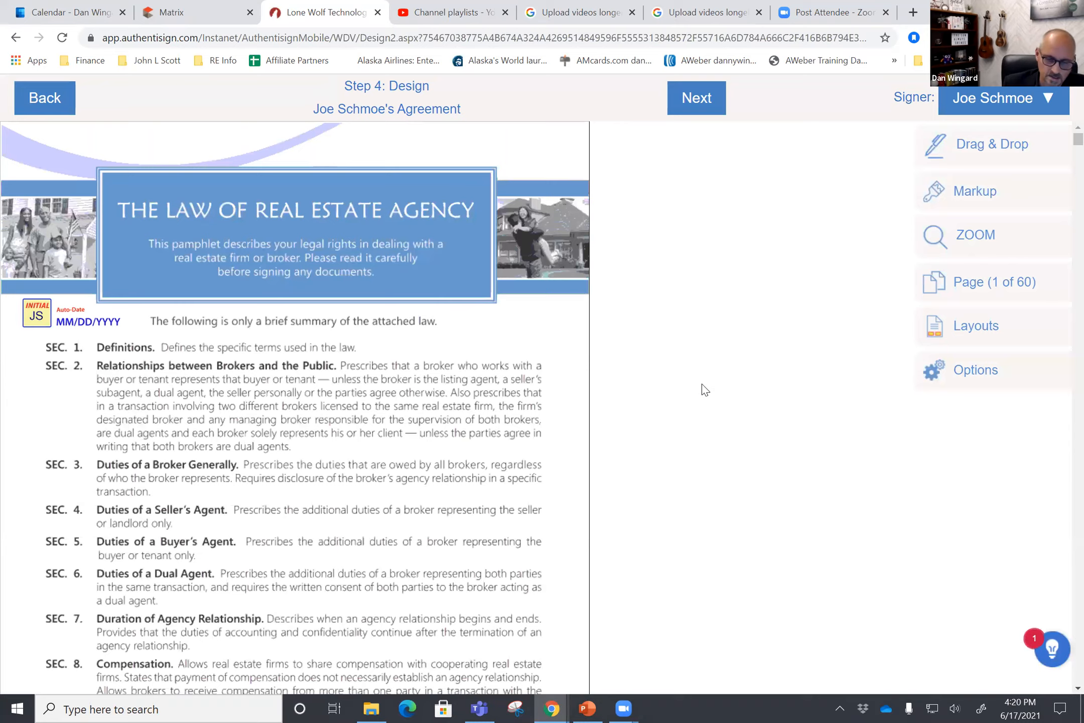
scroll(419, 436, down, 4)
scroll(418, 433, down, 20)
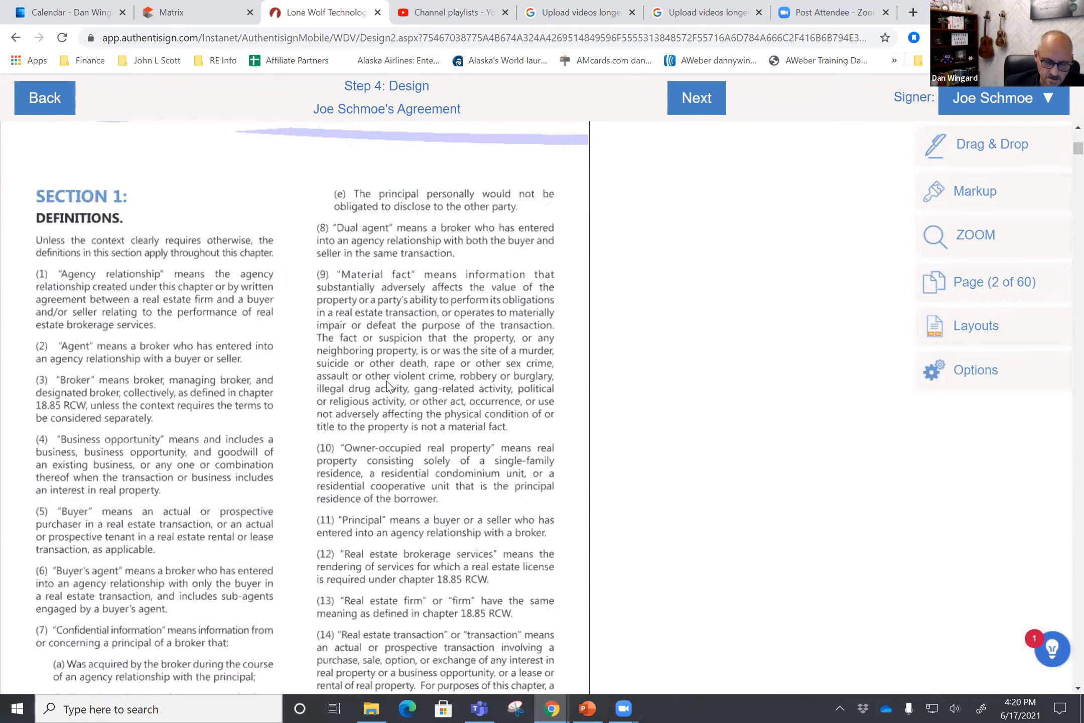
scroll(393, 384, down, 20)
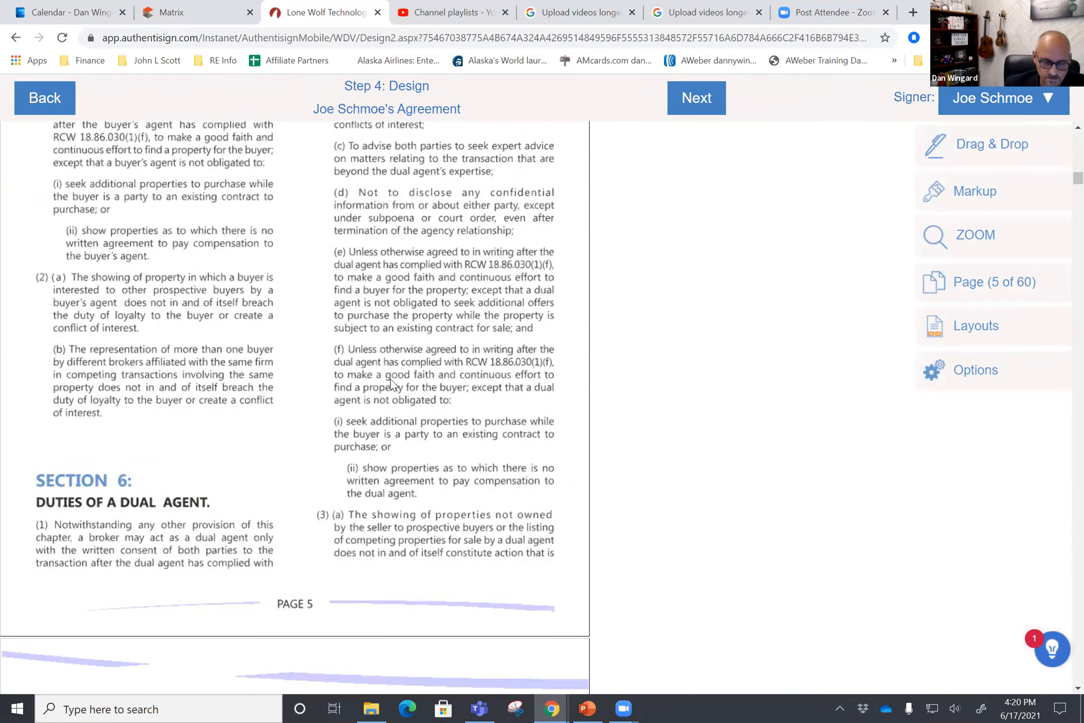
scroll(392, 383, down, 15)
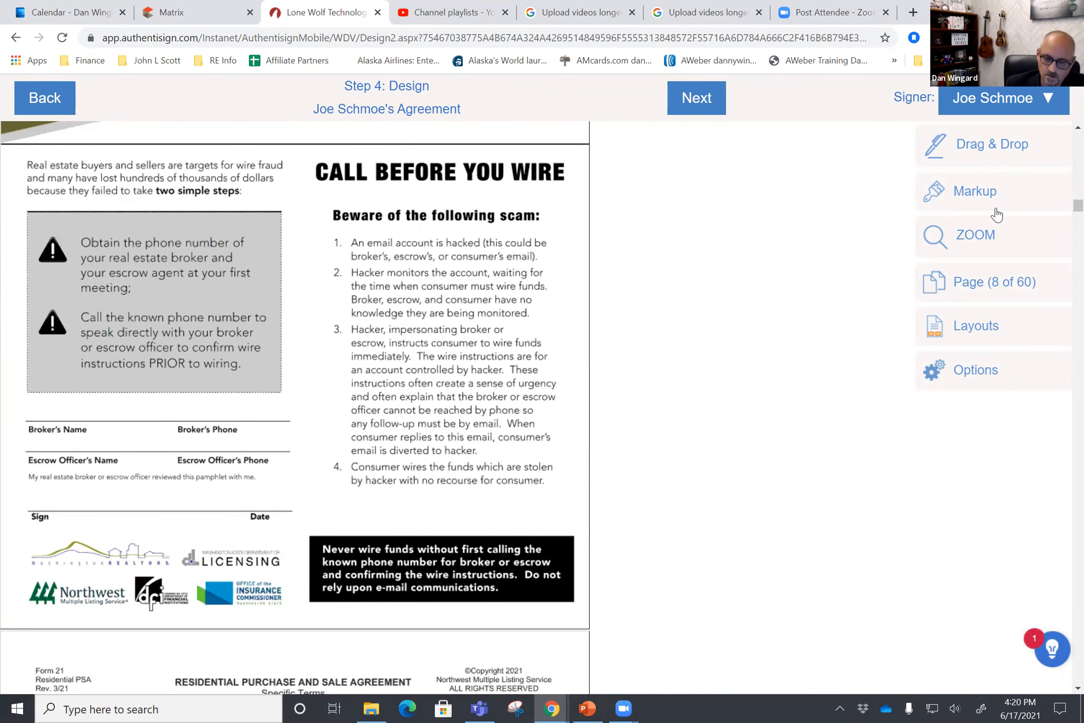
click(1015, 97)
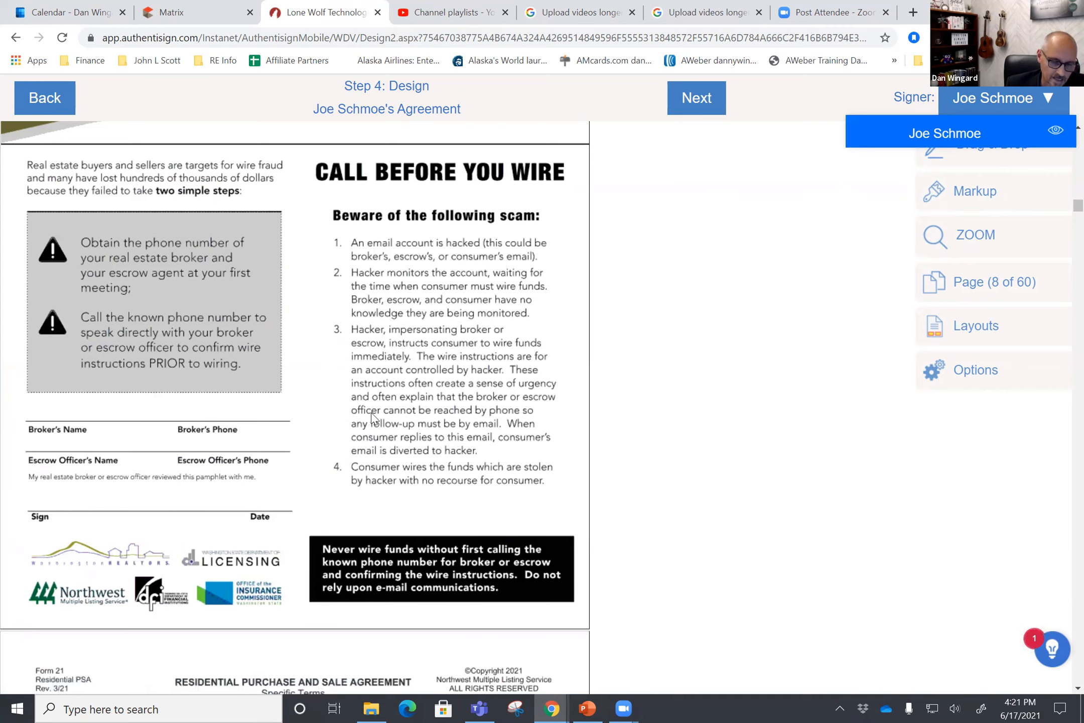
- Add one markup text box above the Broker's Name and Broker's Phone line and enter the broker's name and phone number
click(985, 195)
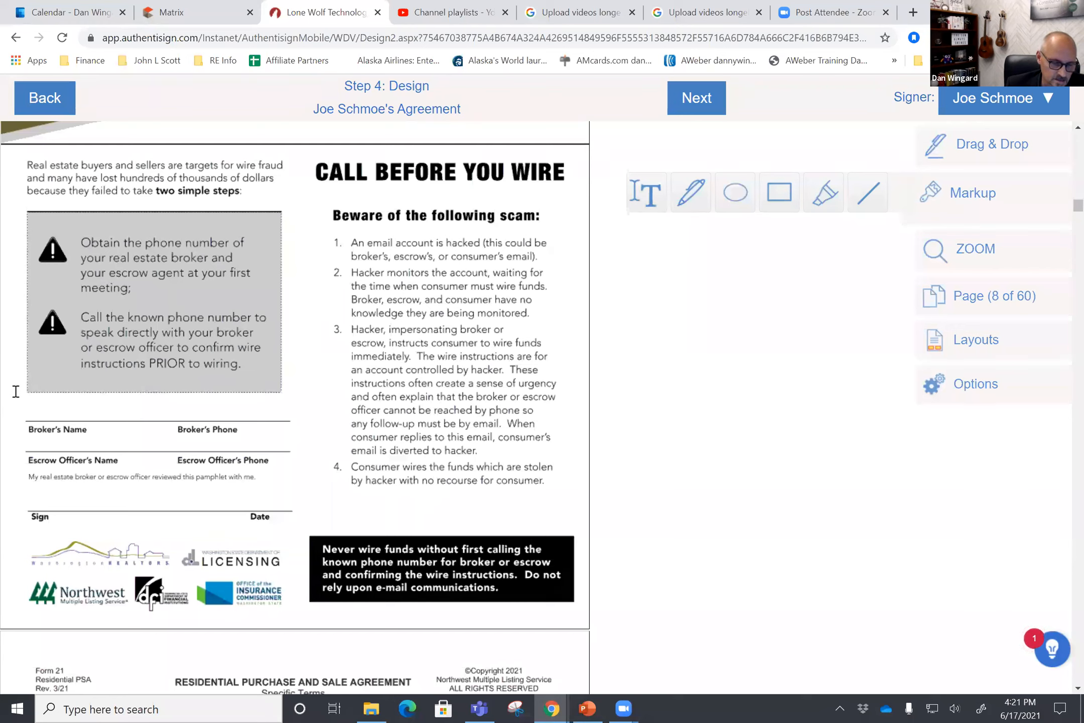
drag(21, 396, 292, 418)
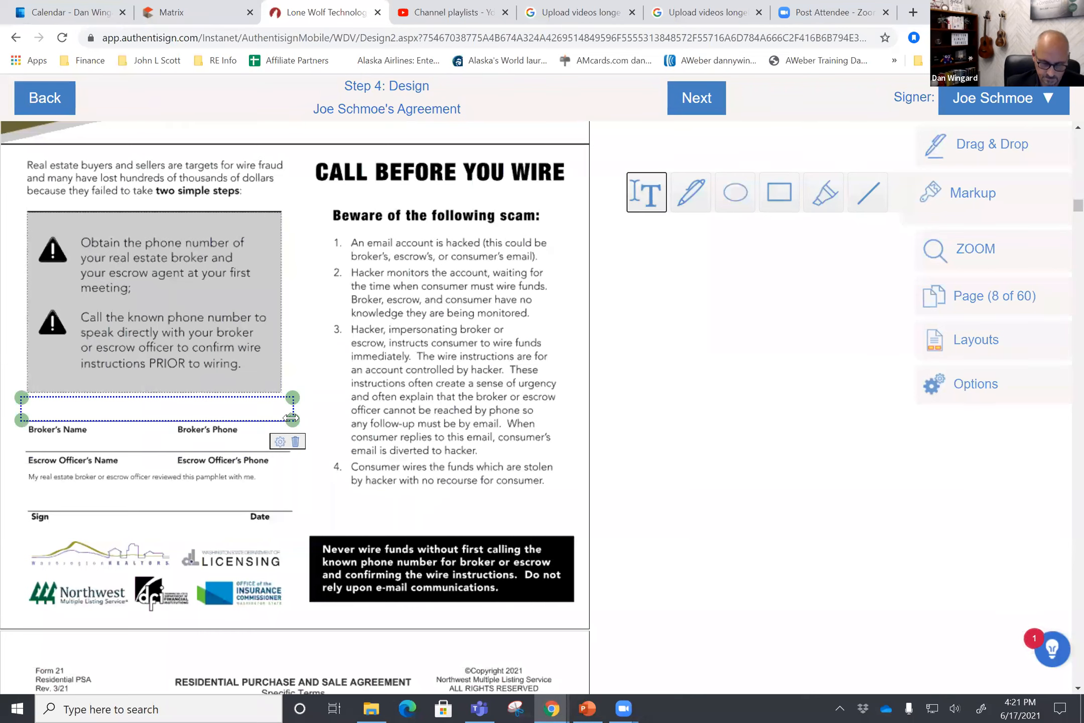
click(182, 405)
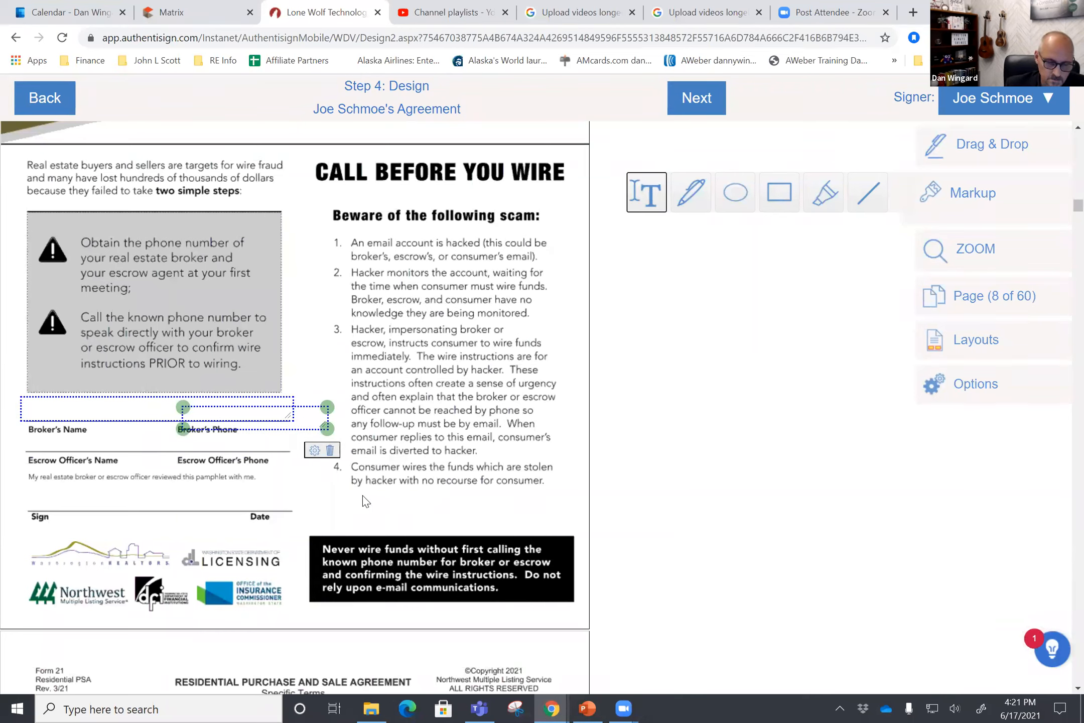
click(329, 450)
click(140, 413)
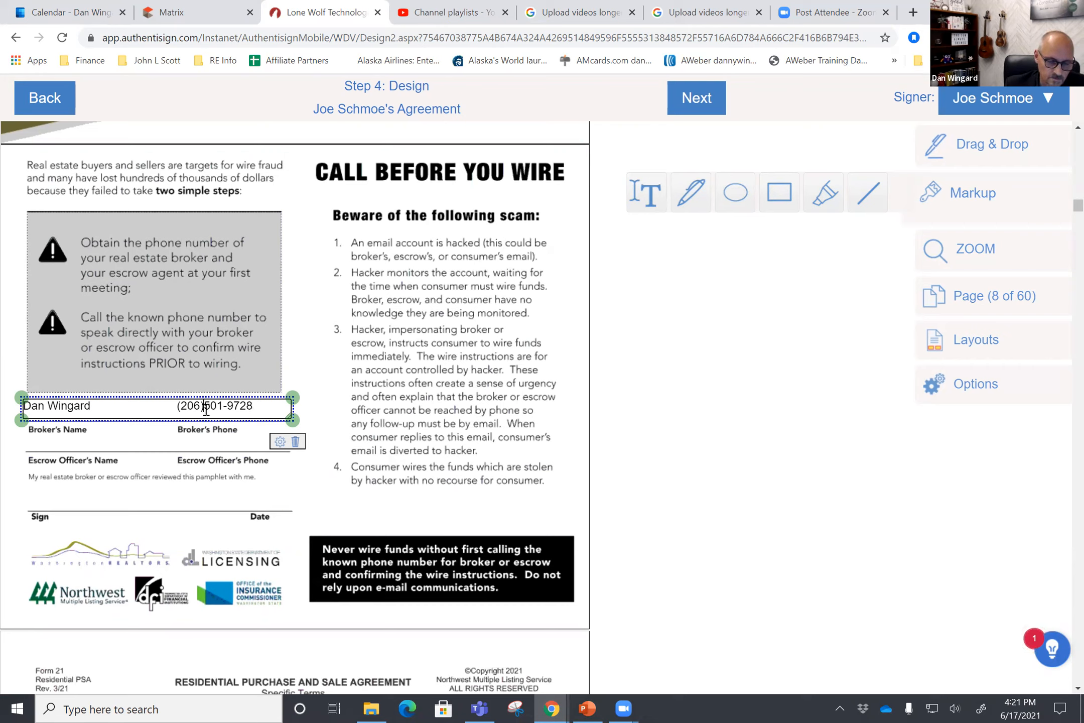
- Lower the broker text box onto its line and make the text bold
drag(163, 397, 168, 401)
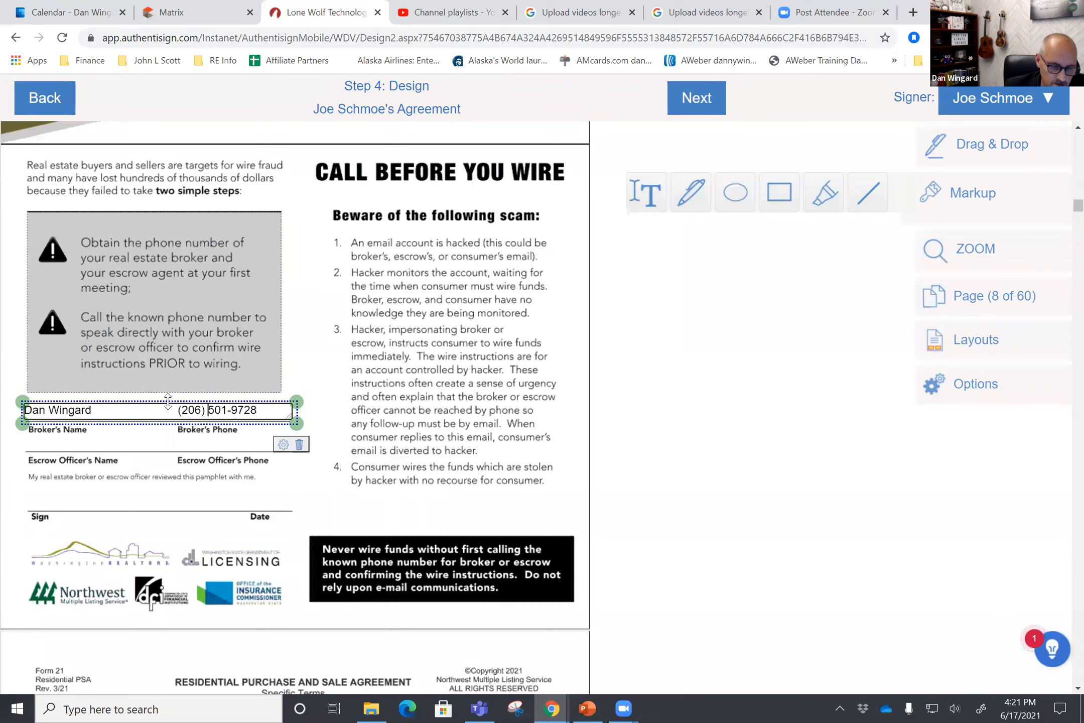
click(112, 440)
mouse_move(135, 401)
mouse_down()
mouse_move(135, 385)
mouse_move(136, 402)
mouse_up()
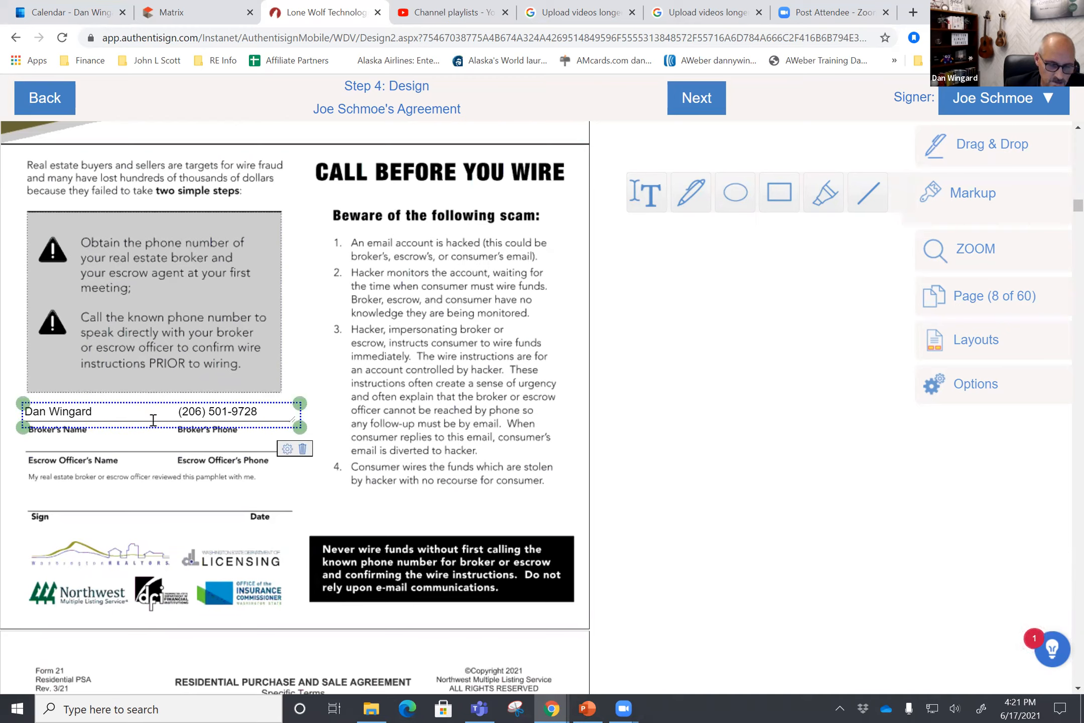
click(285, 449)
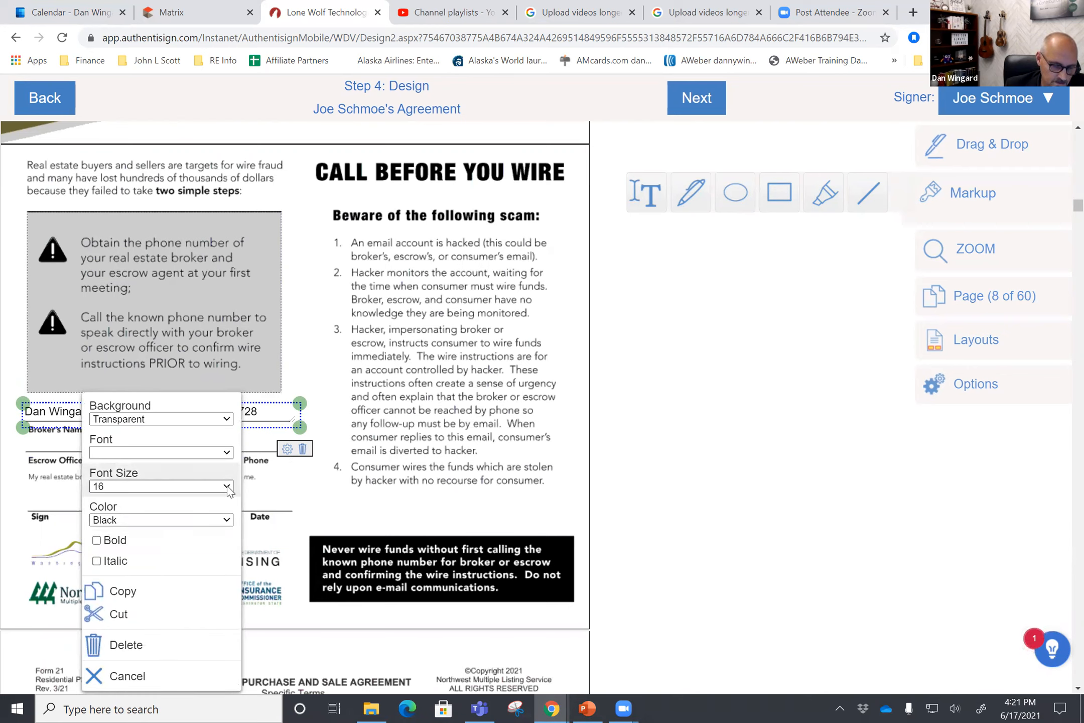
click(97, 541)
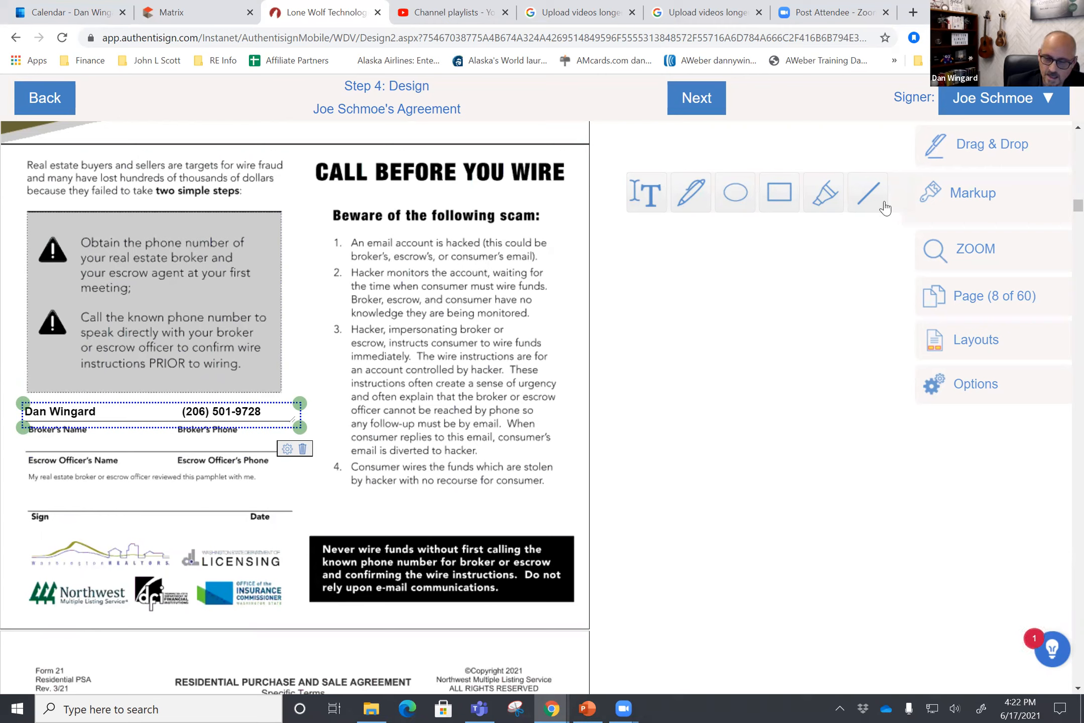
- Place the buyer's signature field on the Wire Fraud Alert's Sign line and add a date stamp positioned above Date
click(977, 160)
mouse_move(707, 148)
mouse_down()
mouse_move(605, 211)
mouse_move(422, 295)
mouse_move(51, 435)
mouse_up()
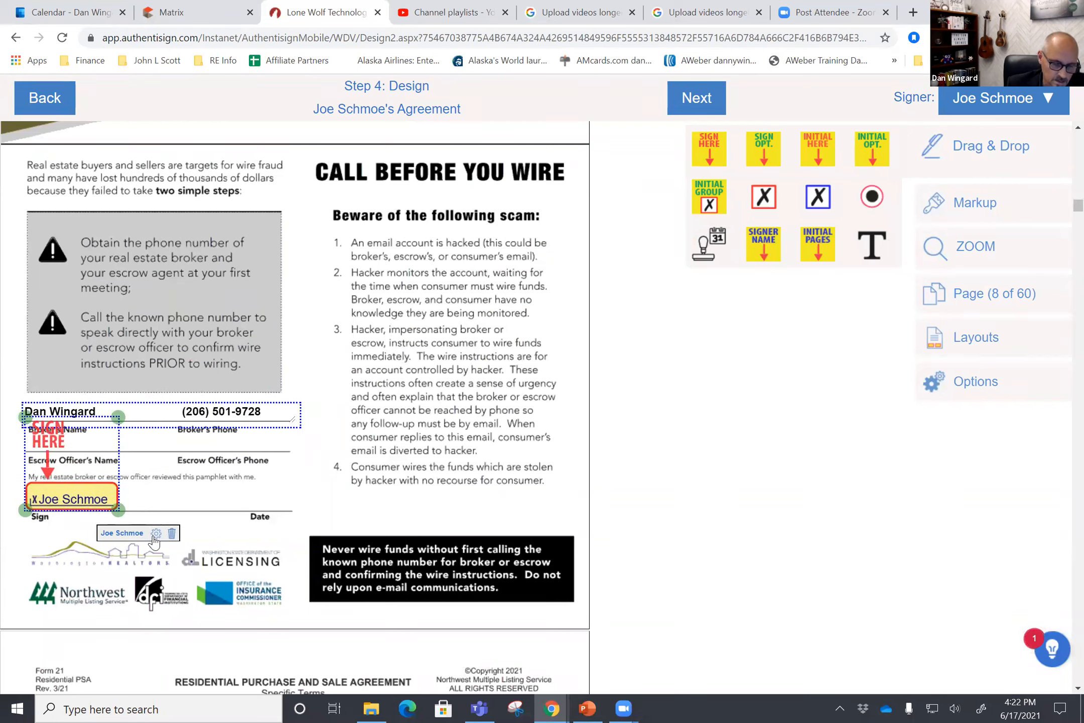
click(156, 533)
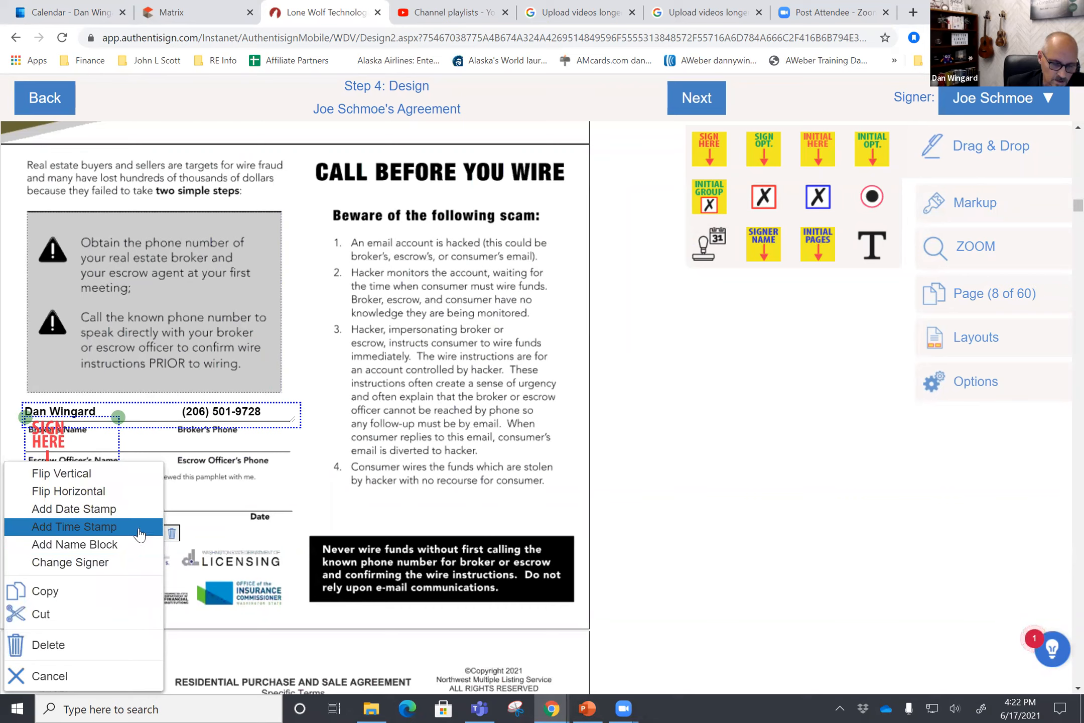
click(107, 510)
drag(141, 507, 239, 507)
- Review the Purchase and Sale Agreement and Financing Addendum pages for the buyer's signature, initials and date fields
scroll(240, 535, down, 8)
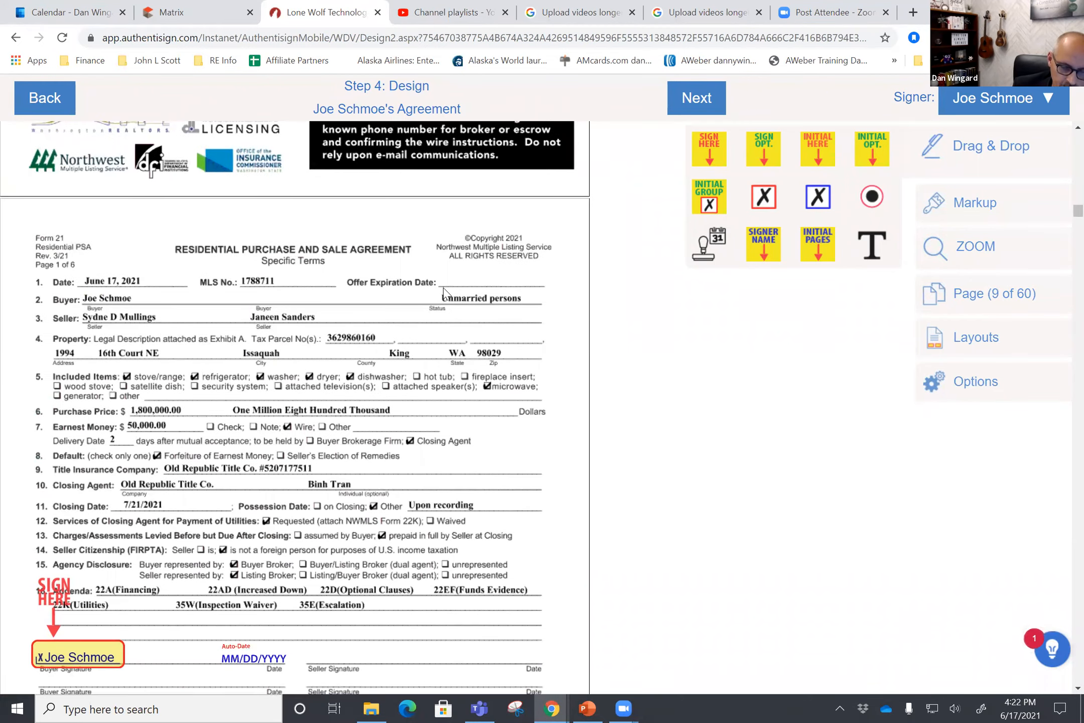
scroll(229, 399, down, 7)
scroll(216, 377, down, 20)
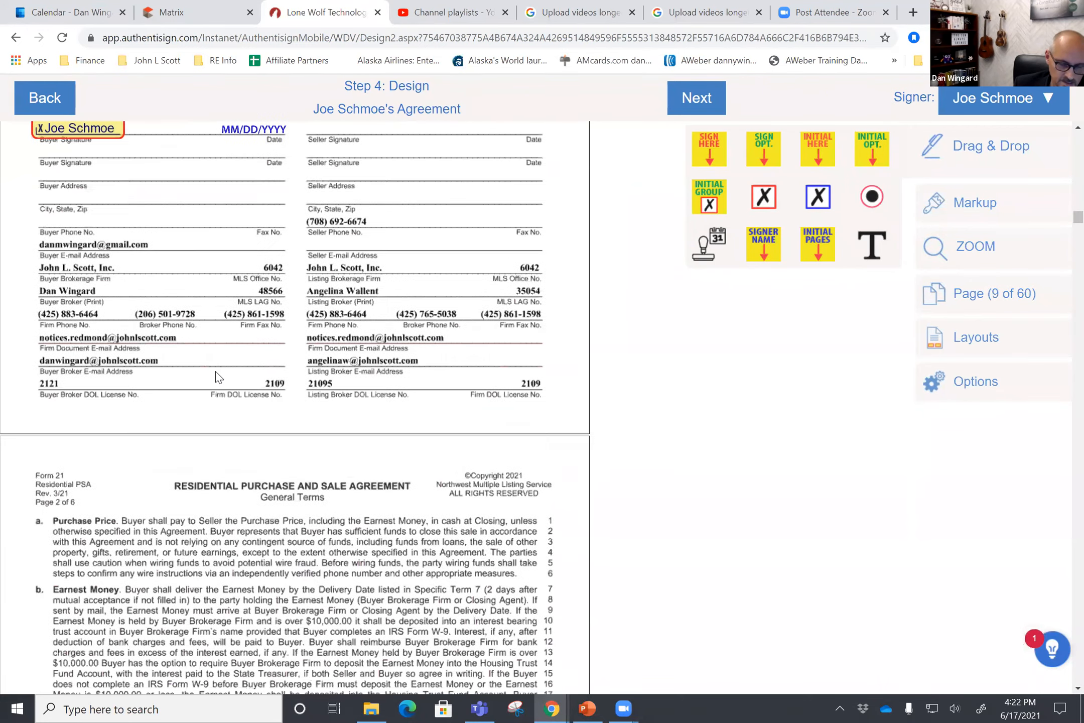
scroll(265, 409, down, 15)
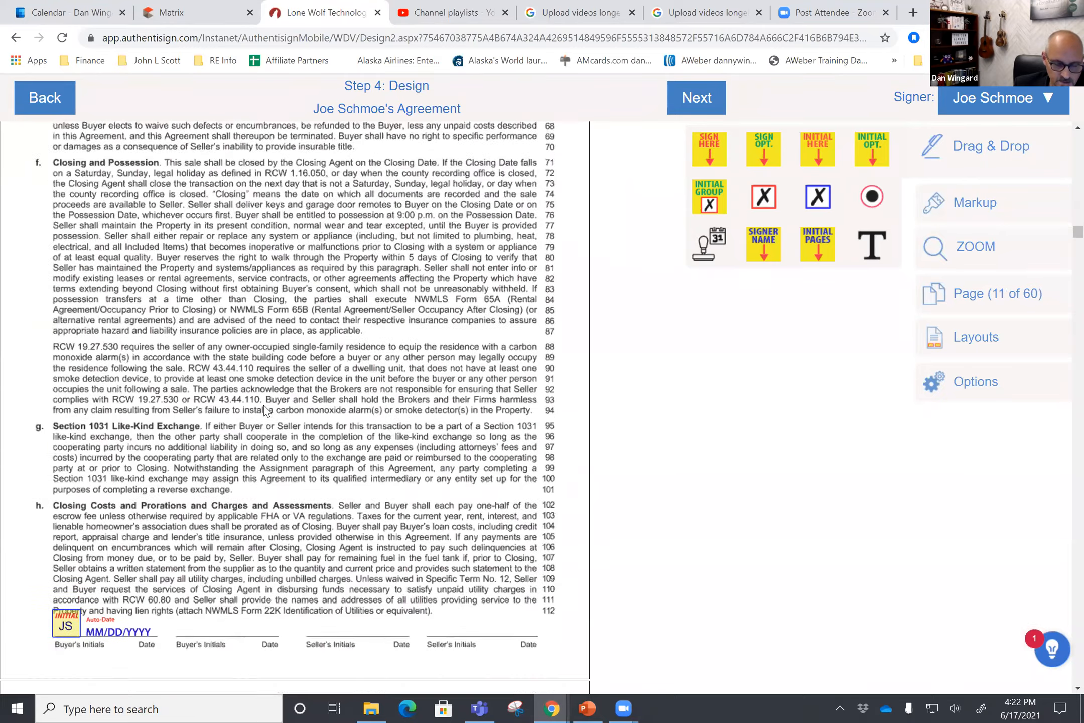
scroll(265, 409, down, 10)
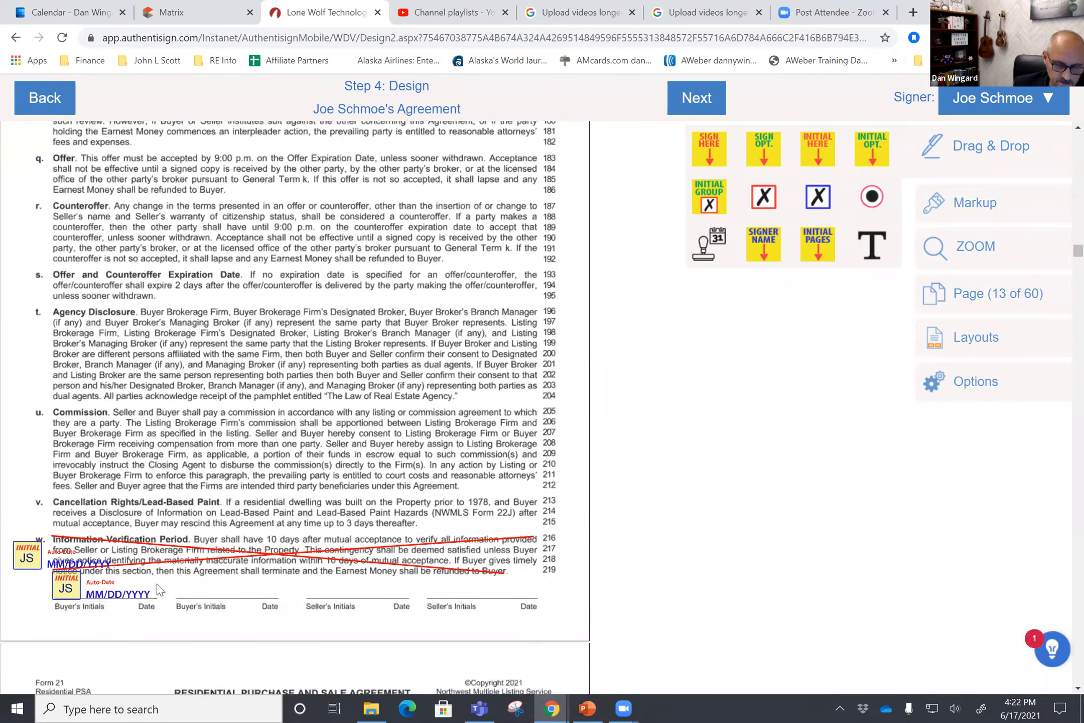
scroll(159, 588, down, 20)
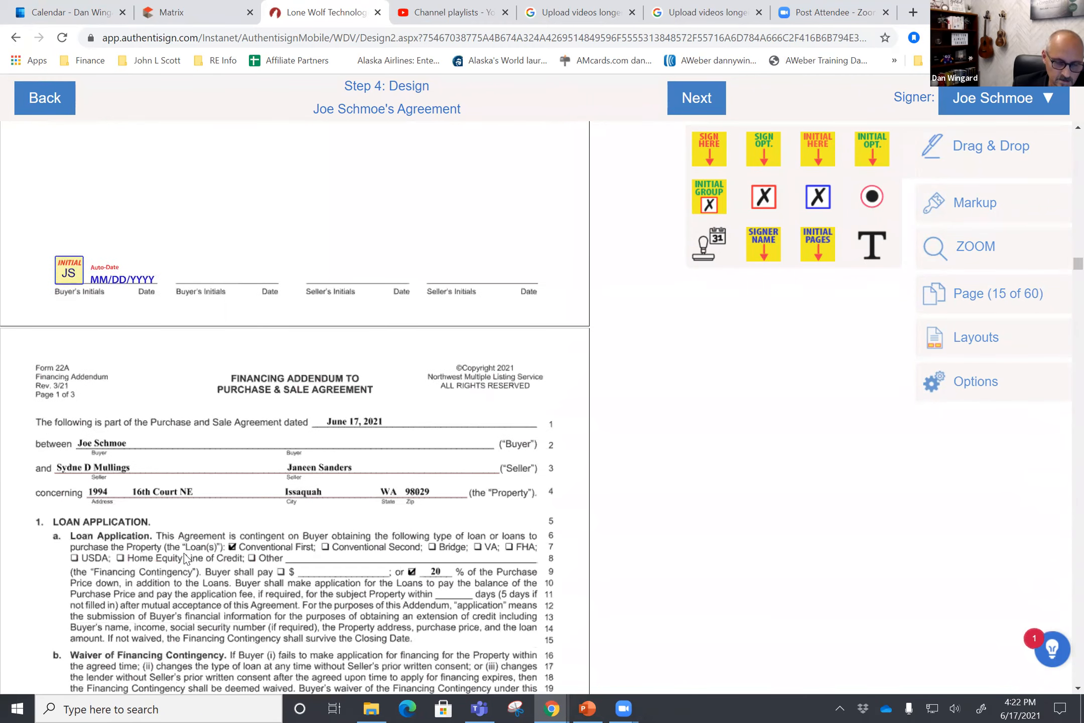
scroll(176, 545, down, 5)
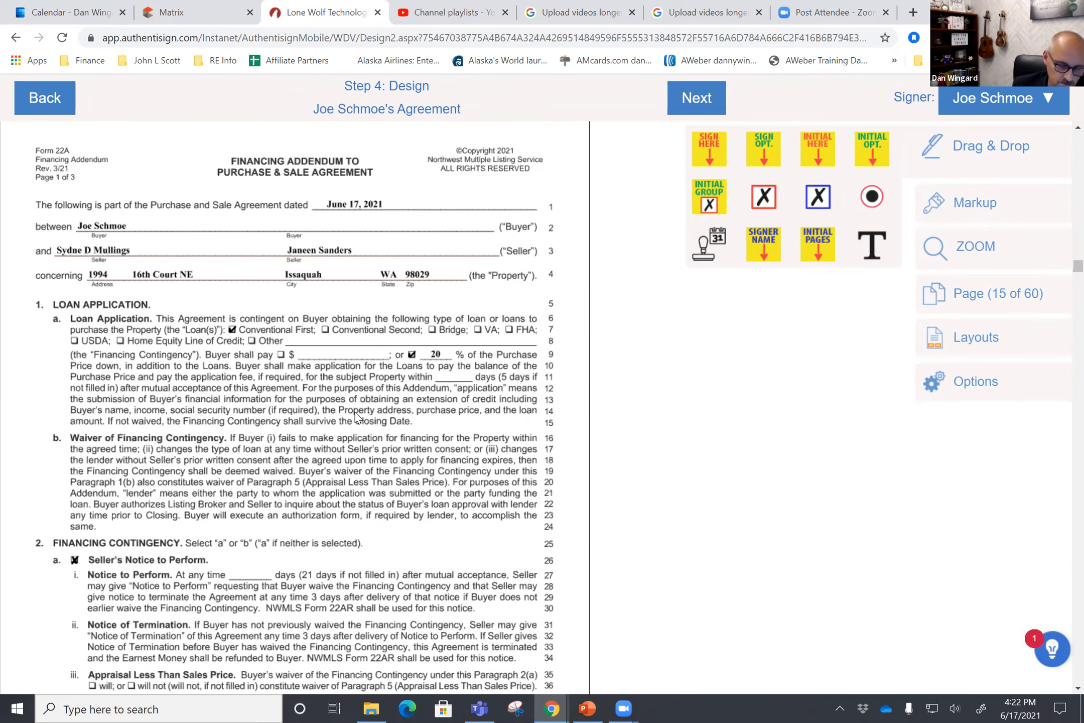
scroll(355, 412, down, 20)
scroll(355, 414, down, 15)
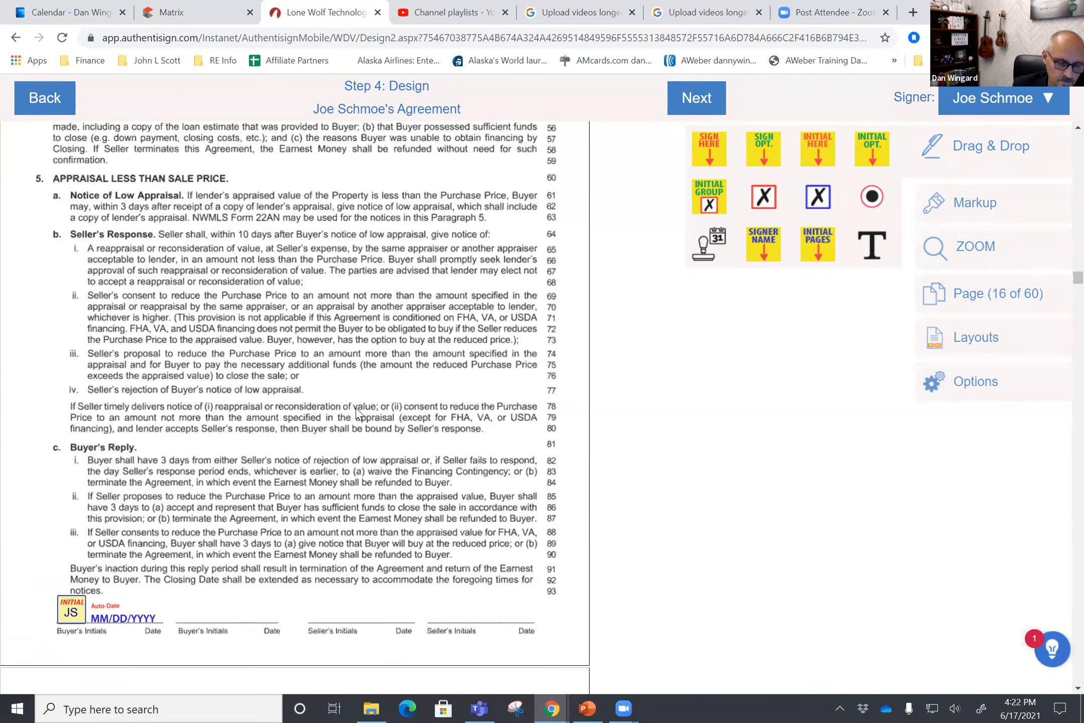
- Check the Increased Down Payment, Optional Clauses, FIRPTA and Evidence of Funds forms for required buyer initials and signature fields
scroll(357, 412, down, 10)
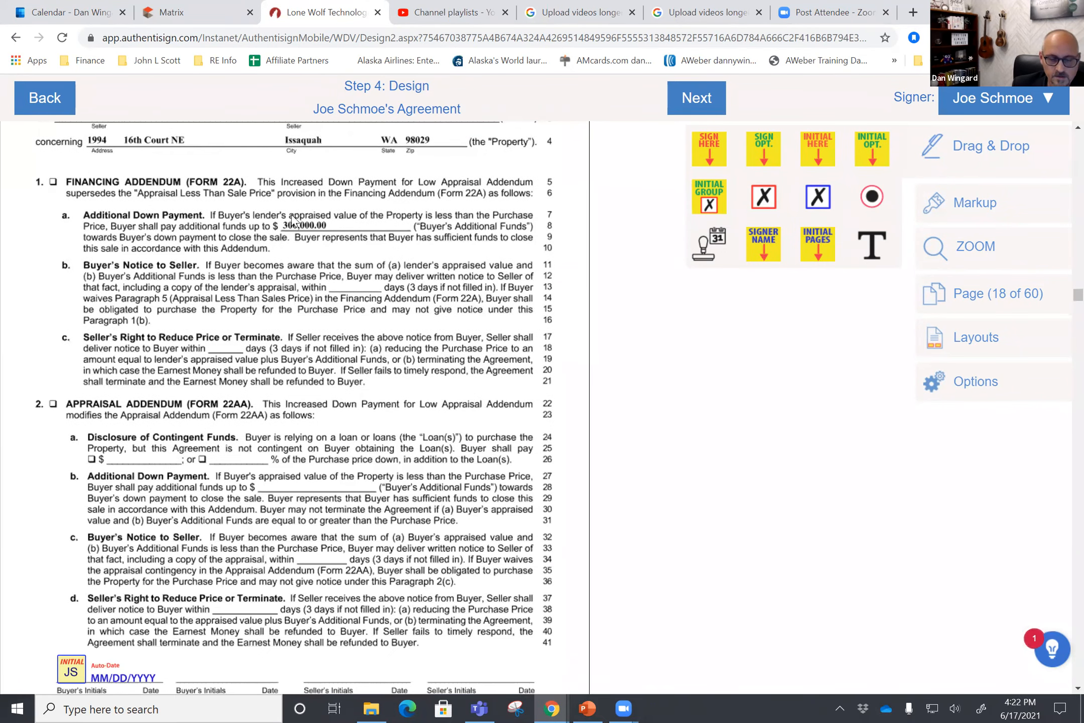
scroll(264, 210, down, 6)
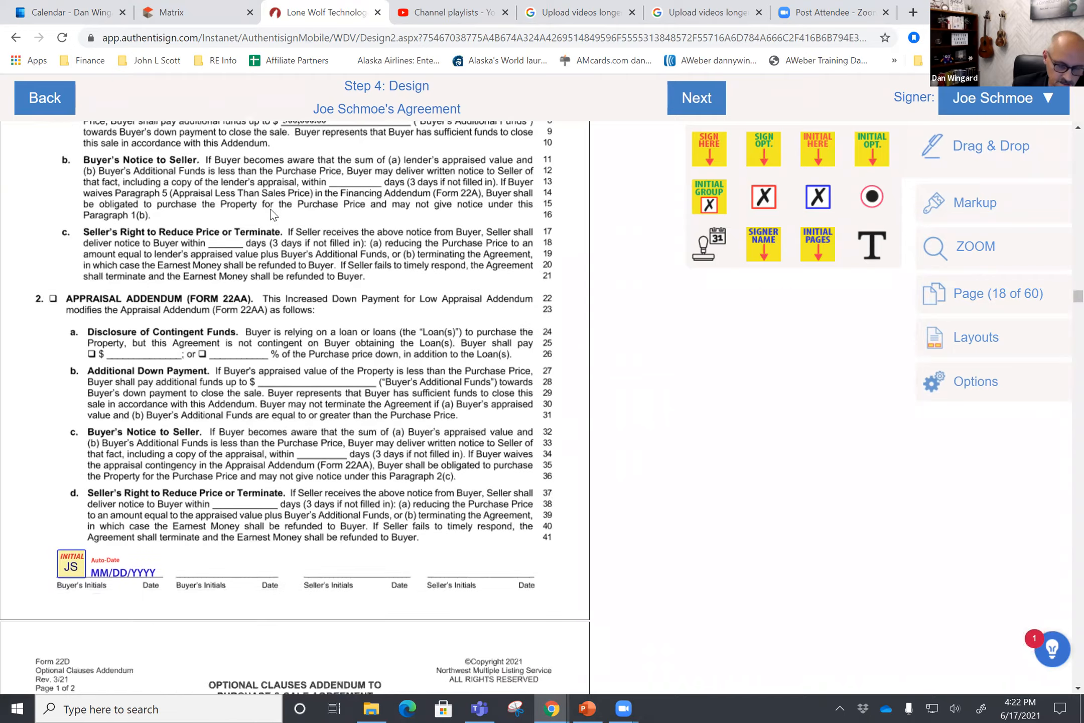
scroll(285, 214, up, 5)
scroll(285, 261, down, 8)
scroll(285, 307, down, 7)
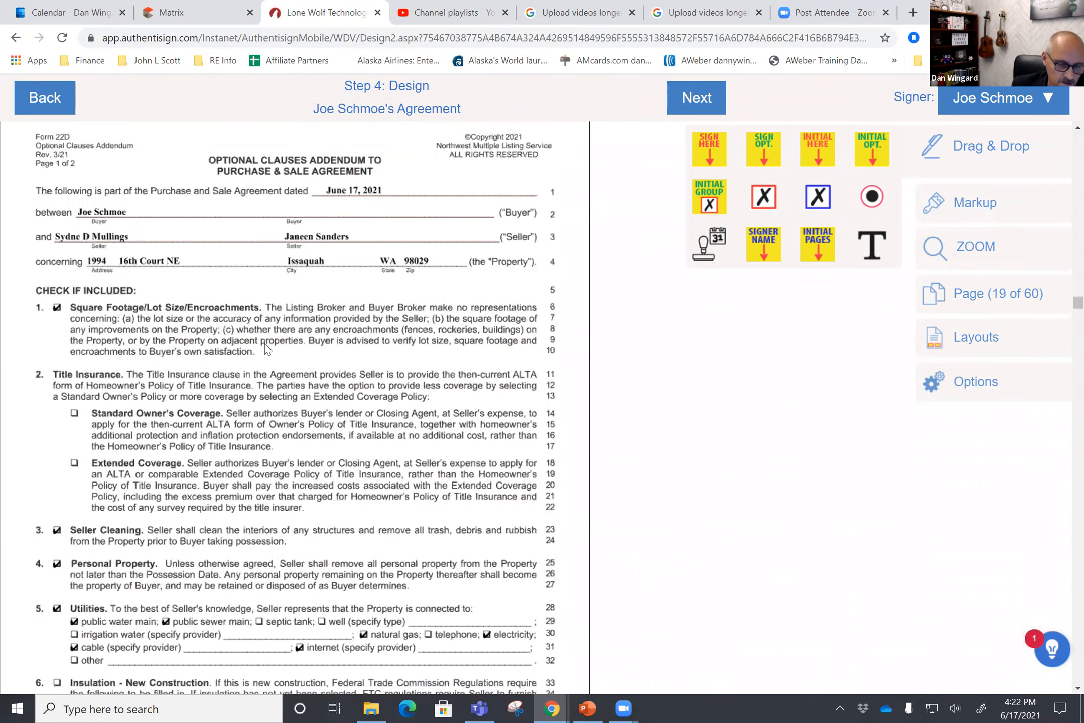
scroll(261, 350, down, 16)
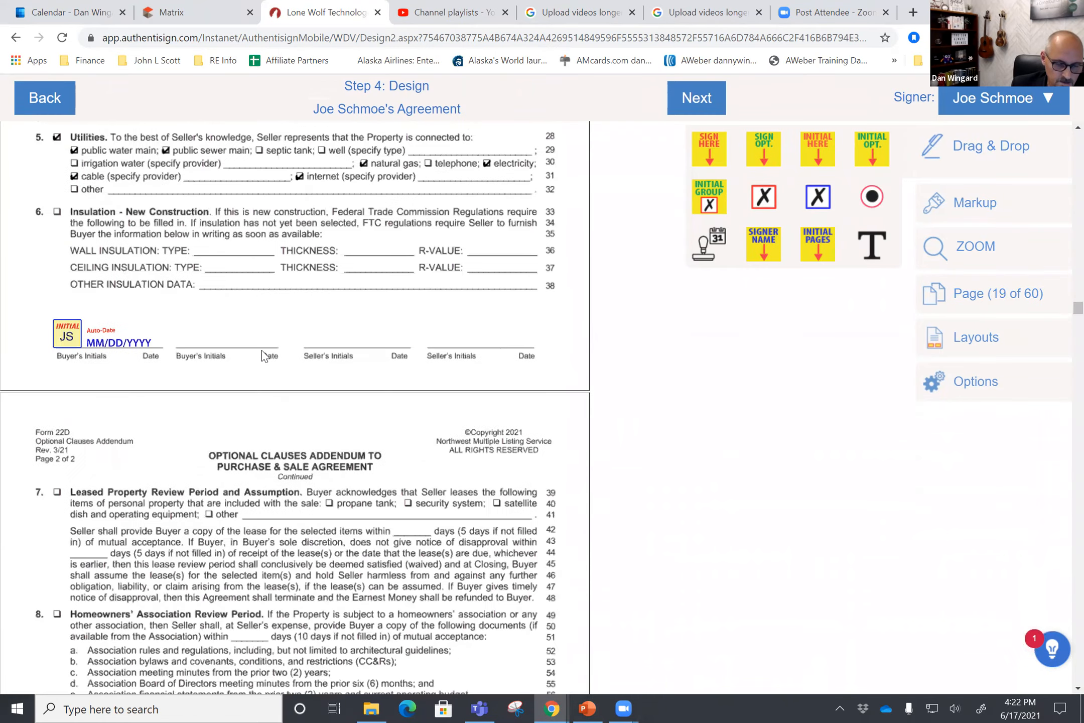
scroll(261, 348, down, 18)
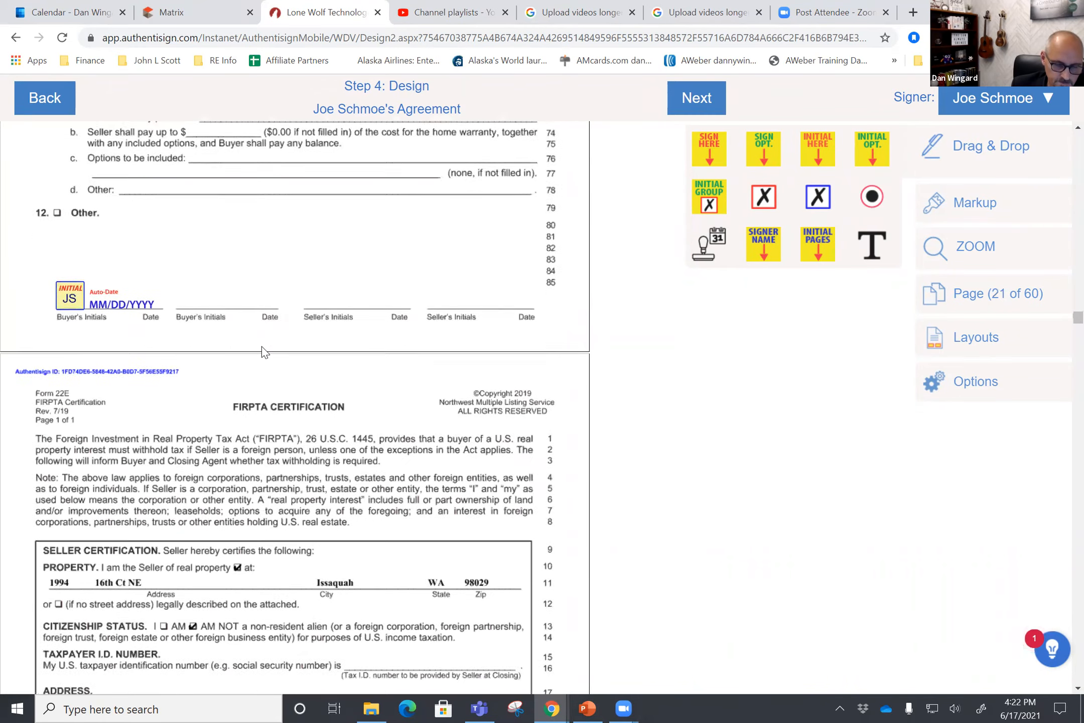
scroll(262, 350, down, 3)
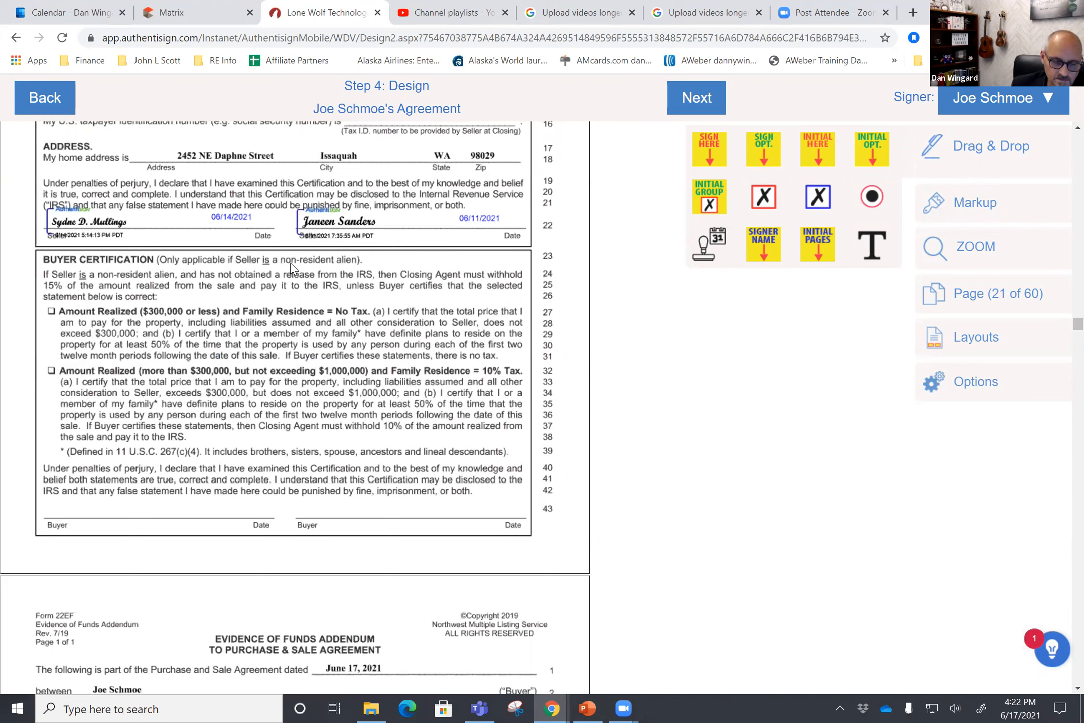
scroll(255, 321, up, 2)
scroll(269, 312, down, 8)
scroll(271, 311, down, 3)
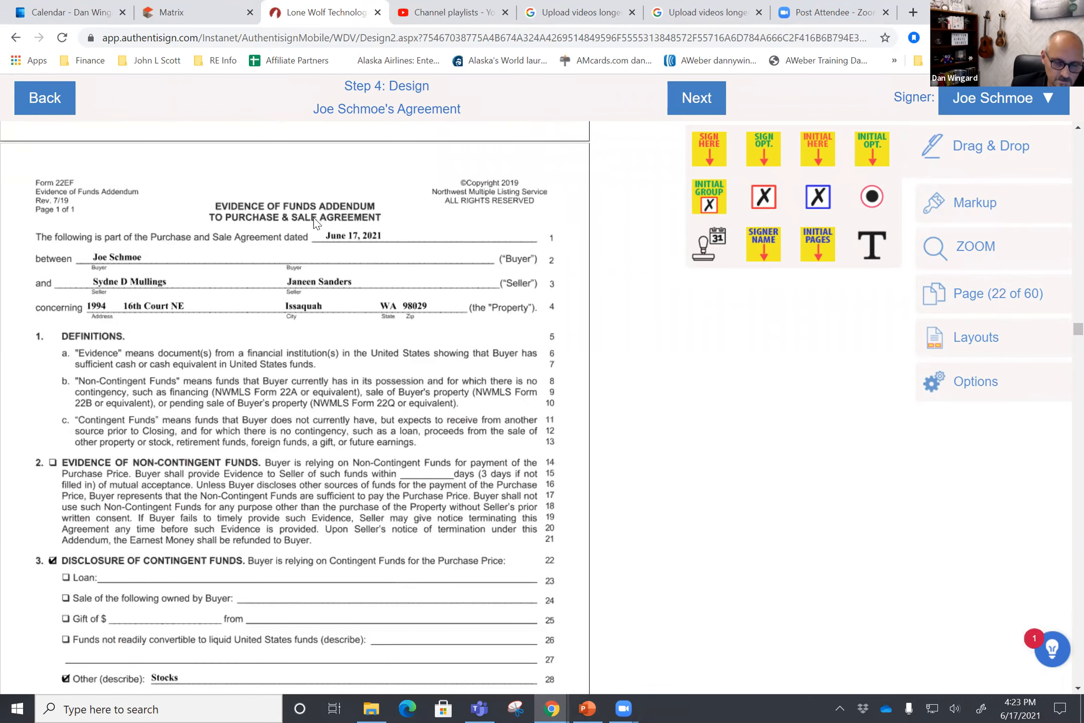
scroll(253, 448, down, 3)
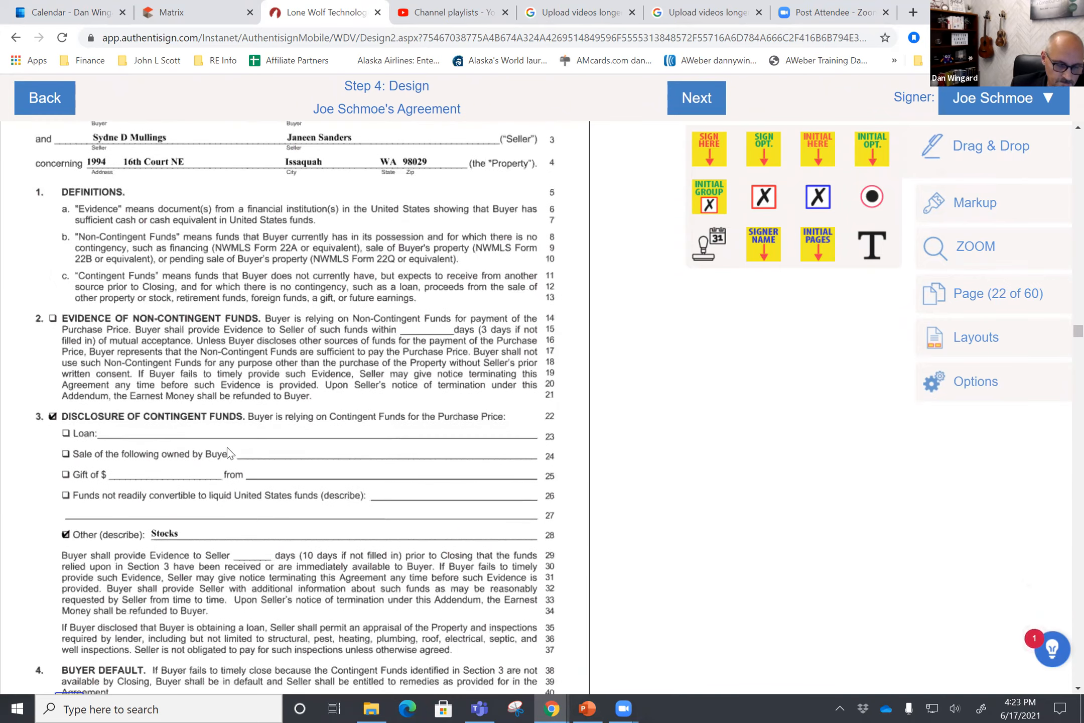
scroll(184, 504, down, 10)
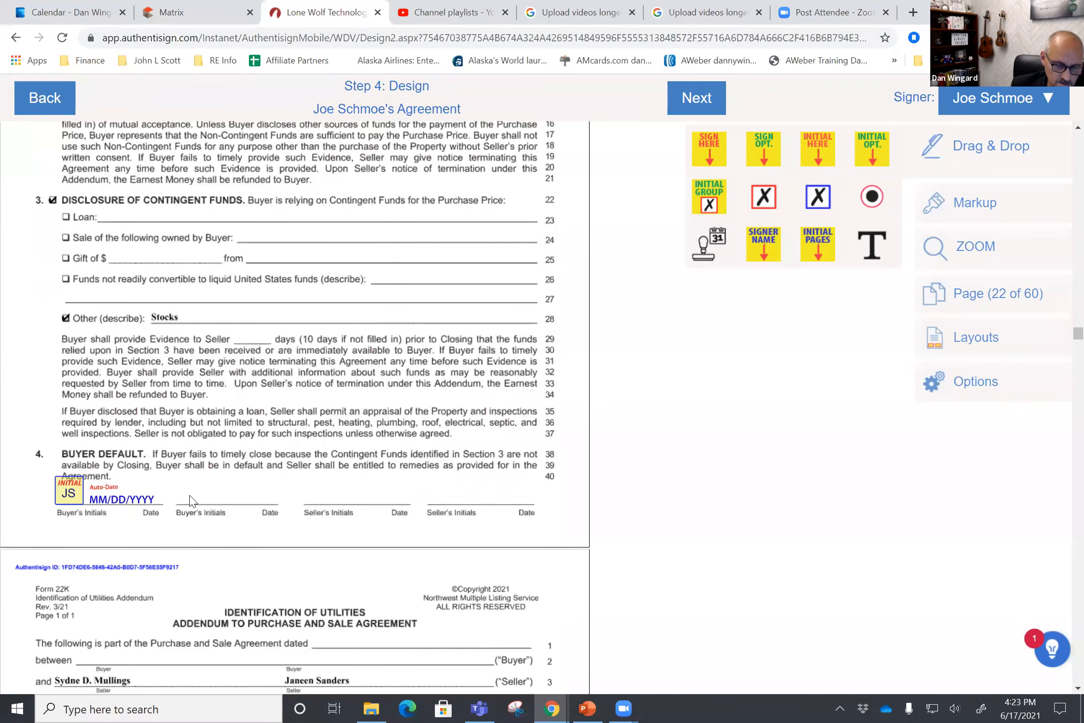
- On the Identification of Utilities Addendum, add markup text 6/17/21 on the agreement date line and place the signer name field on the Buyer line
scroll(194, 497, down, 5)
scroll(194, 496, up, 4)
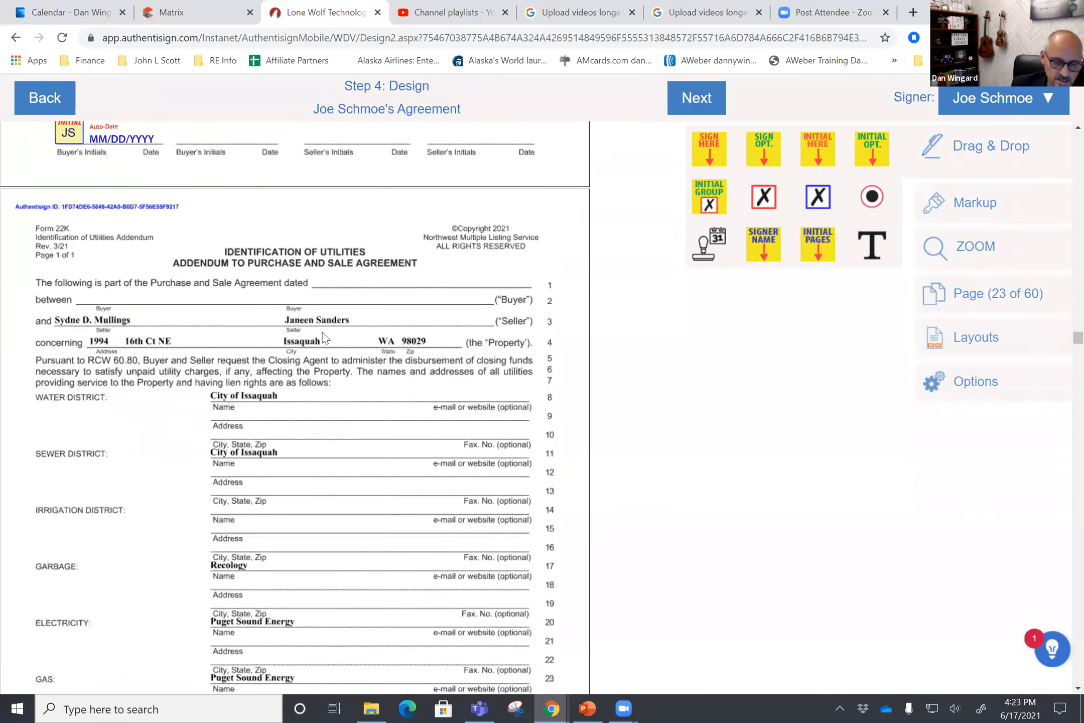
scroll(323, 337, up, 2)
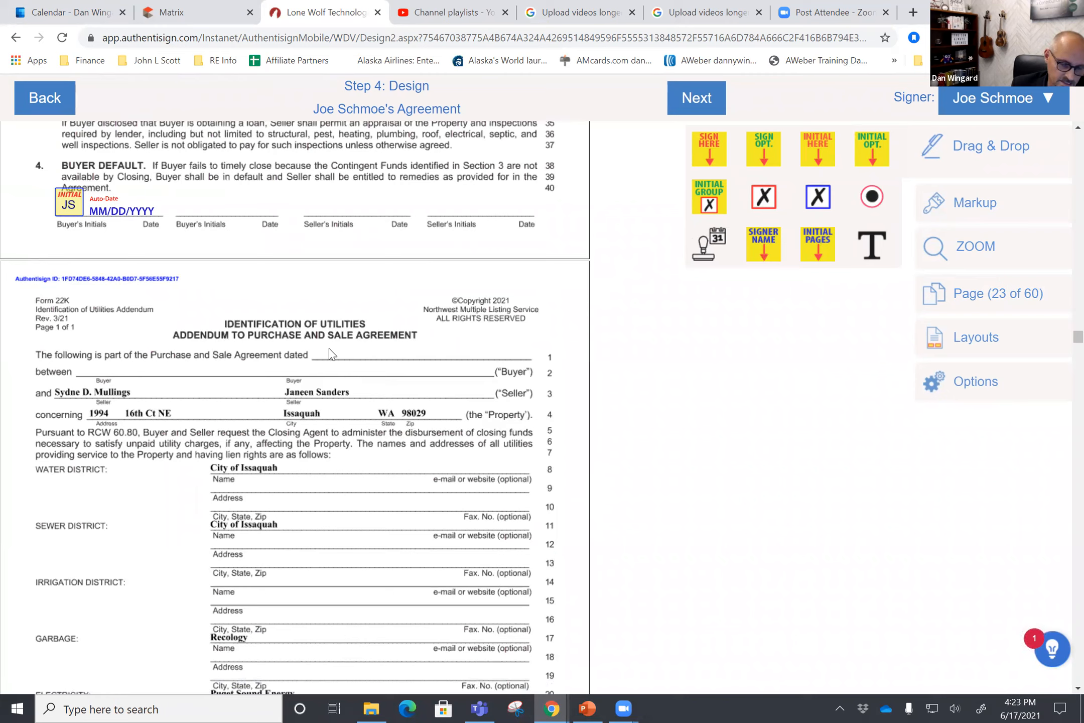
click(964, 203)
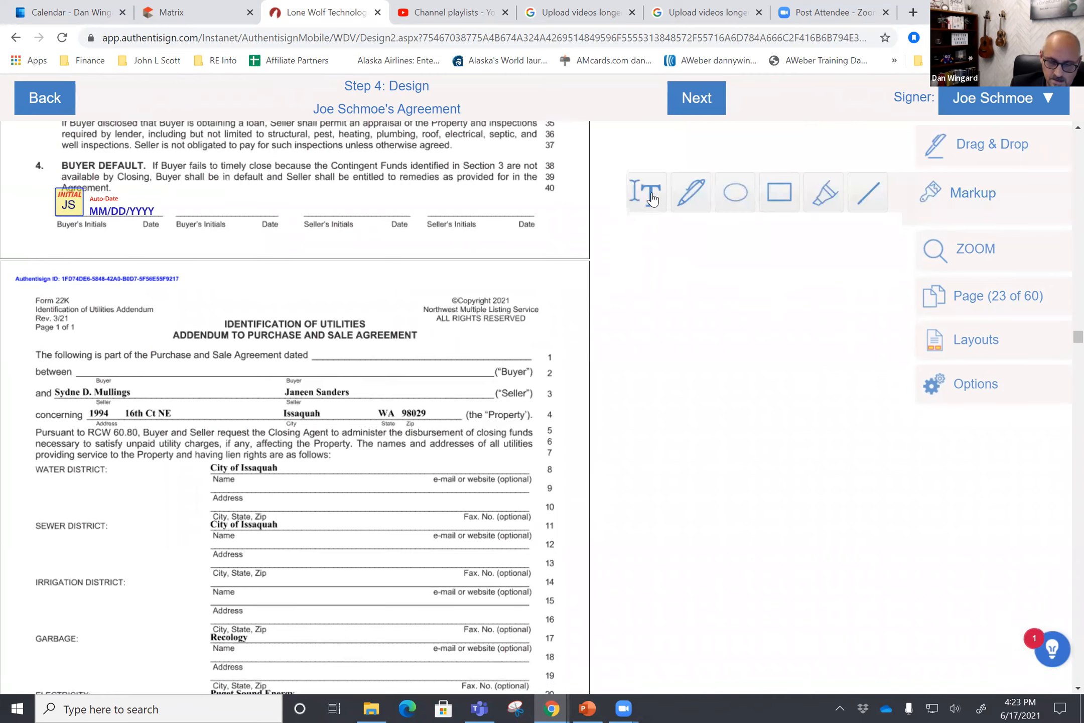
drag(313, 344, 477, 346)
click(402, 355)
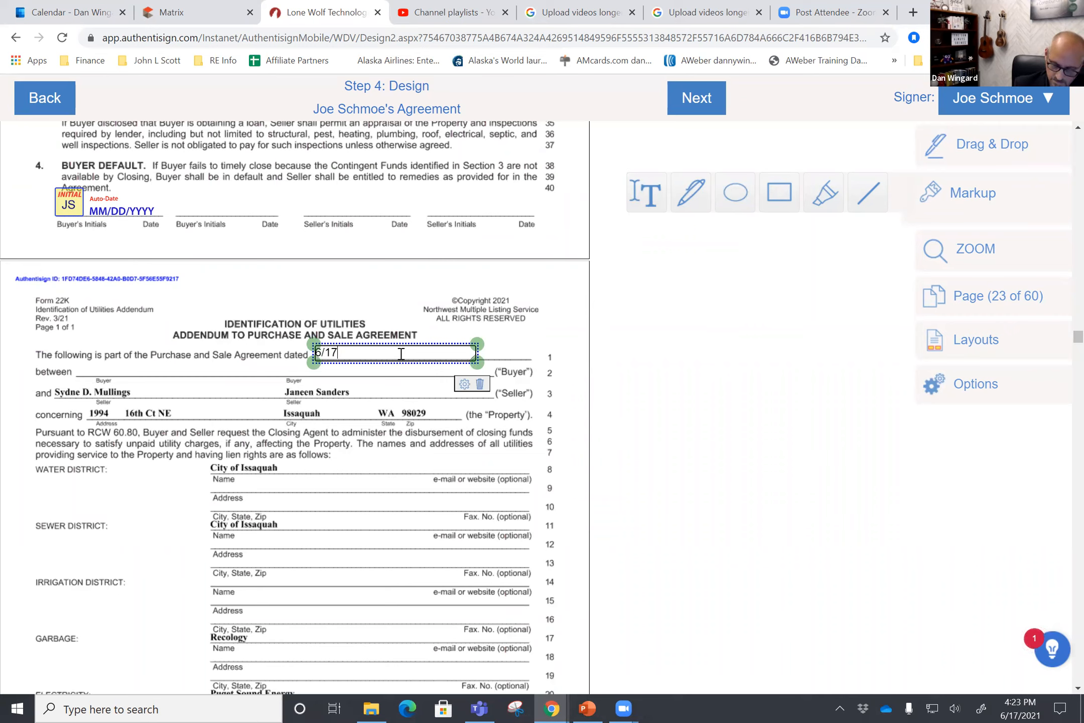
click(152, 373)
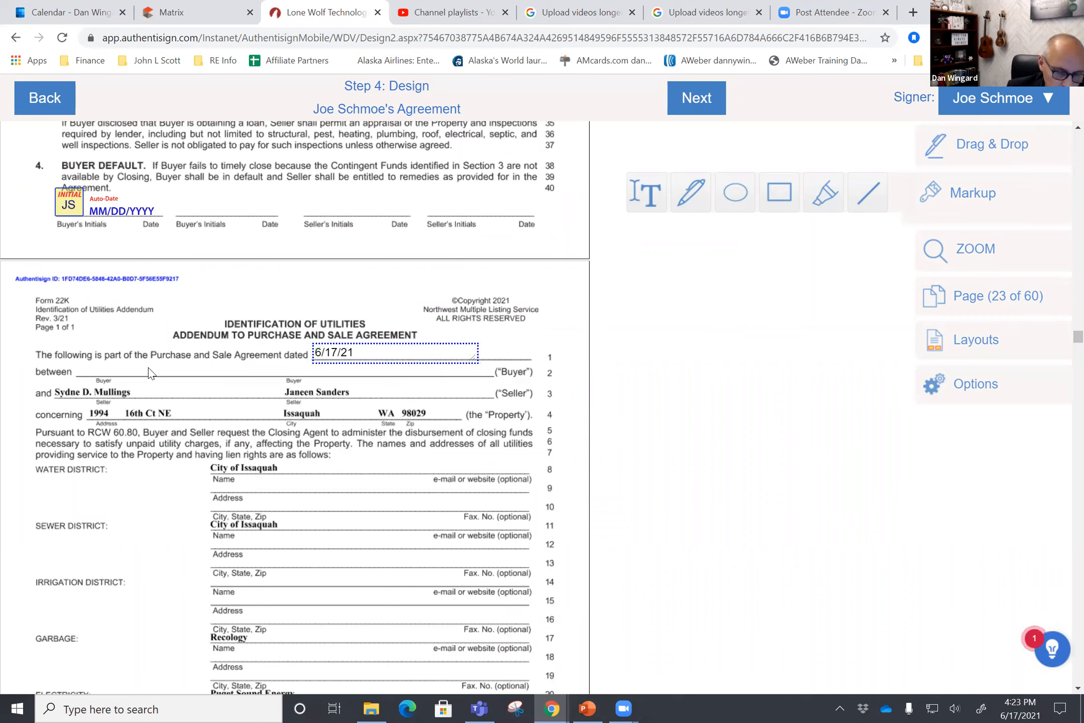
click(1022, 149)
drag(763, 241, 101, 378)
- Check the buyer's initials and date fields on the Utilities and Escalation Addendums and look over the Inspection Waiver Addendum
scroll(240, 468, down, 10)
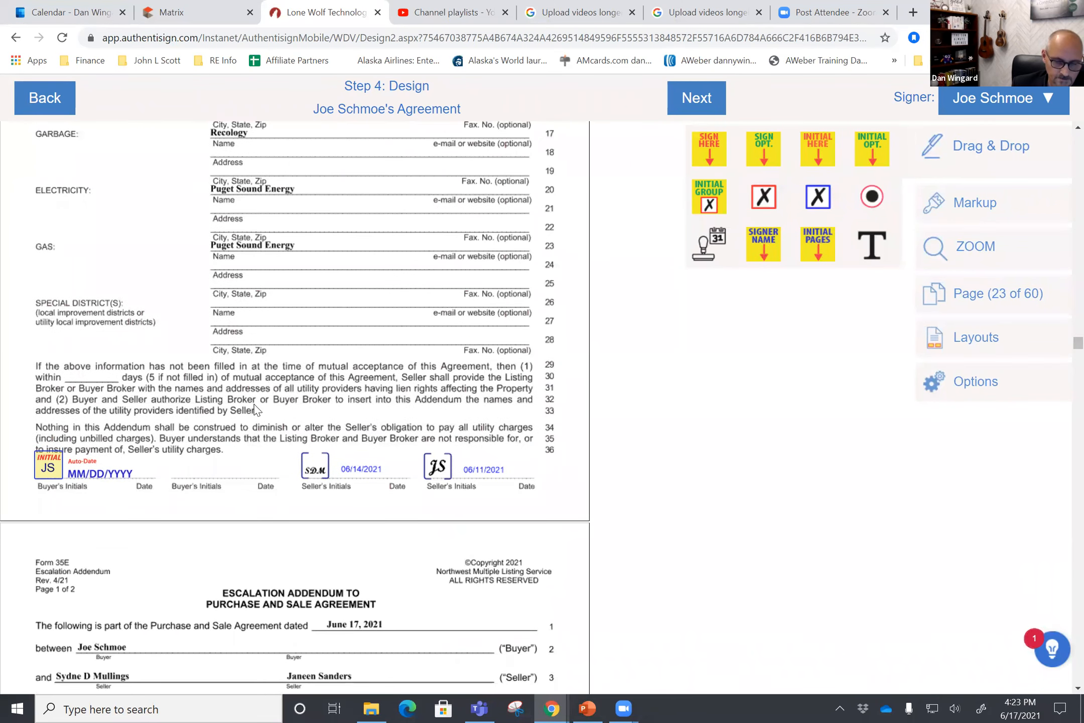
scroll(253, 410, up, 7)
scroll(251, 410, down, 4)
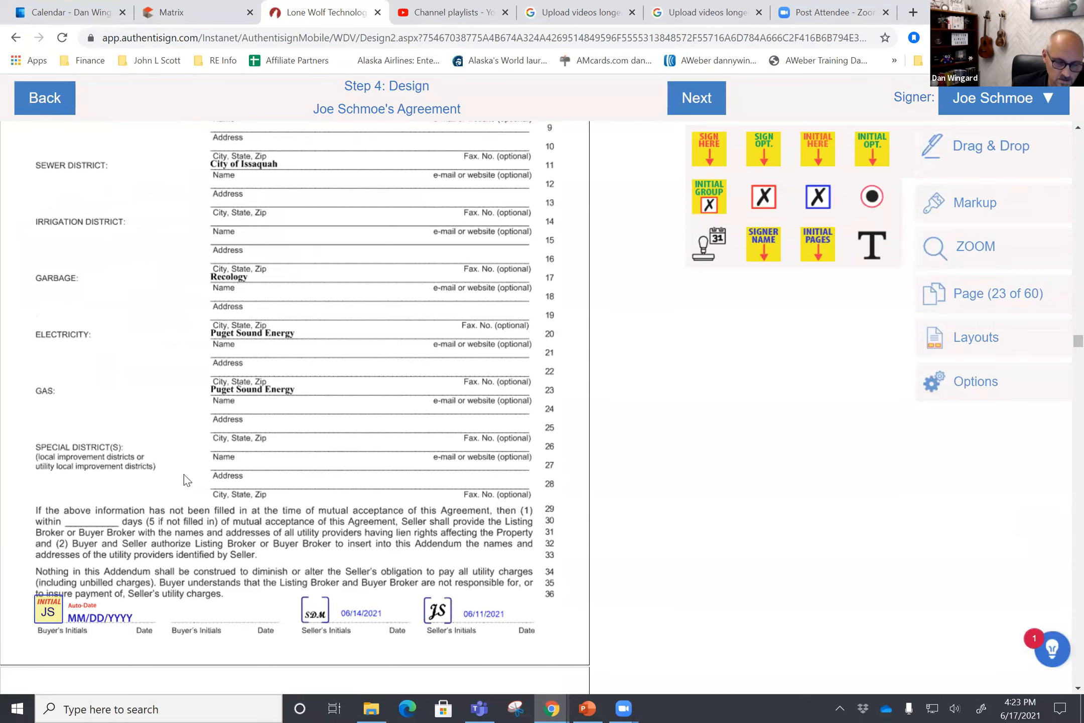
scroll(218, 463, down, 6)
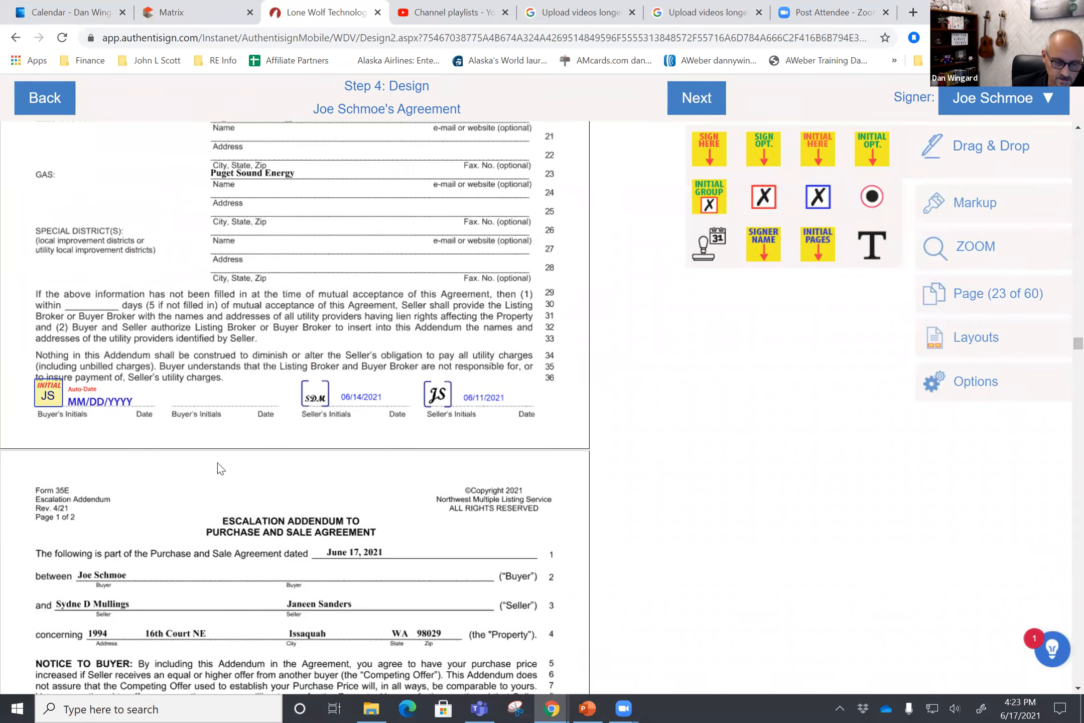
scroll(218, 466, down, 7)
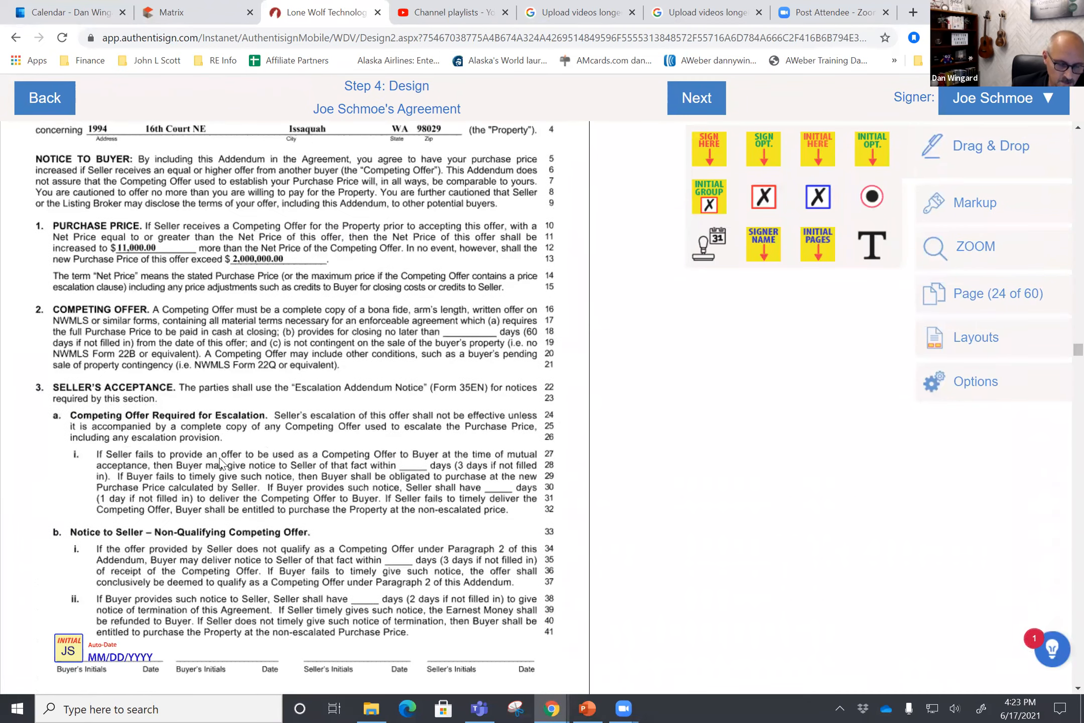
scroll(229, 453, down, 14)
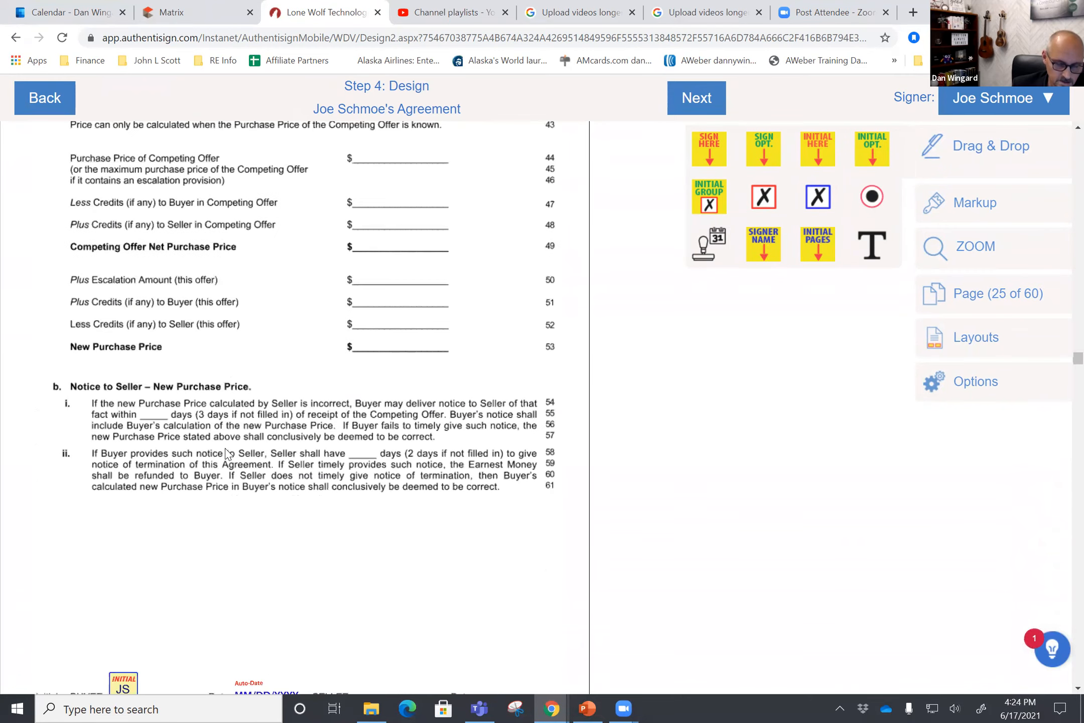
scroll(225, 449, down, 4)
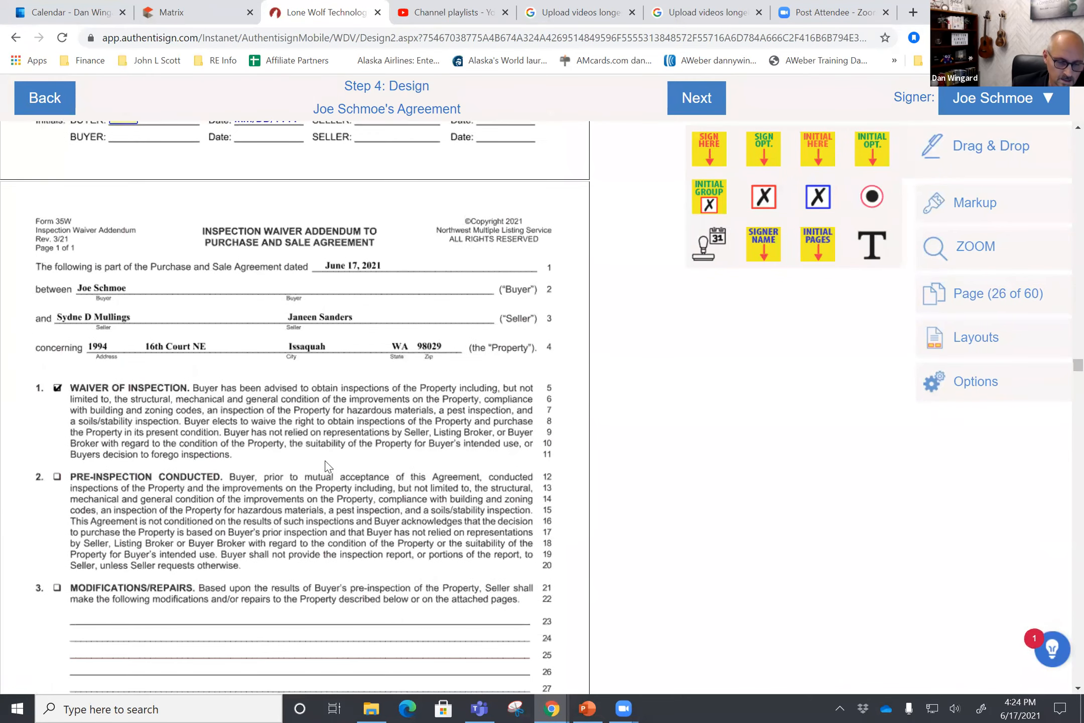
scroll(325, 465, down, 9)
- Place the buyer's signature field on the first Buyer line of the inspection report acknowledgment on page 27 and add a date stamp
scroll(307, 341, down, 7)
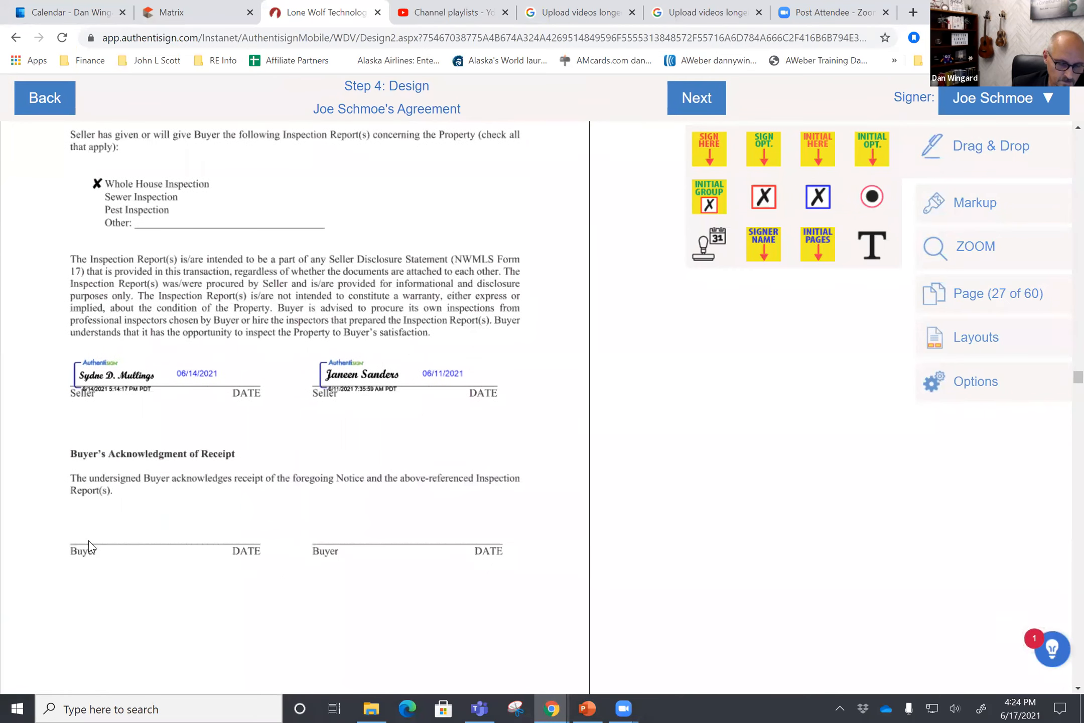
mouse_move(708, 160)
mouse_down()
mouse_move(254, 479)
mouse_move(80, 484)
mouse_move(77, 472)
mouse_move(88, 482)
mouse_up()
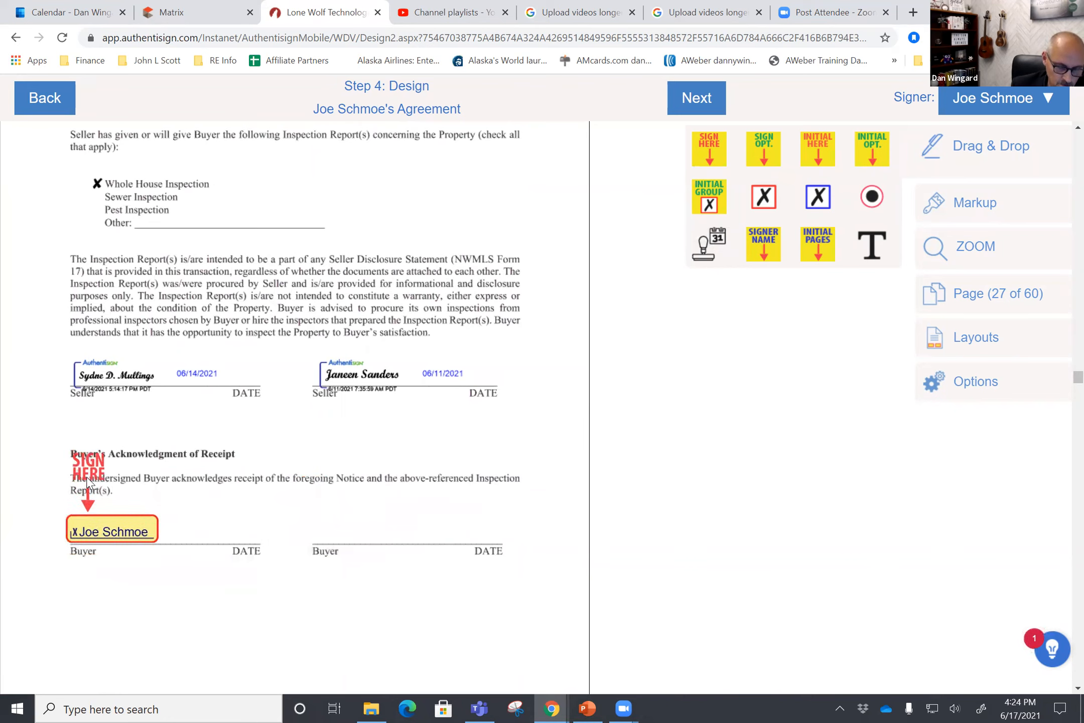
click(145, 530)
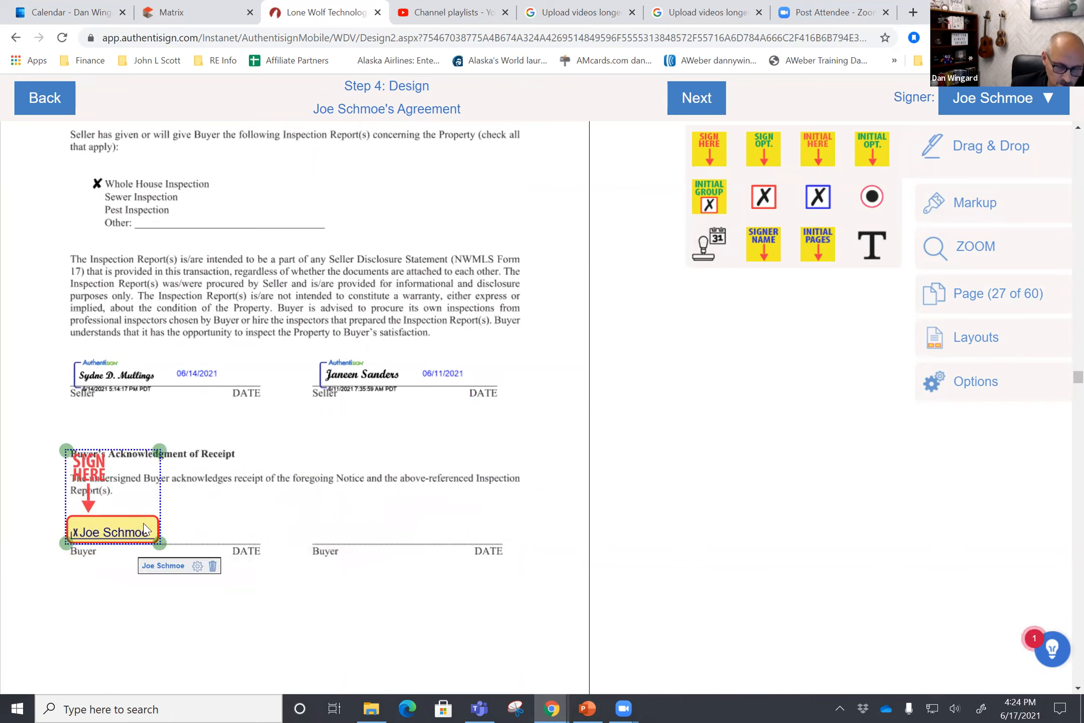
click(198, 567)
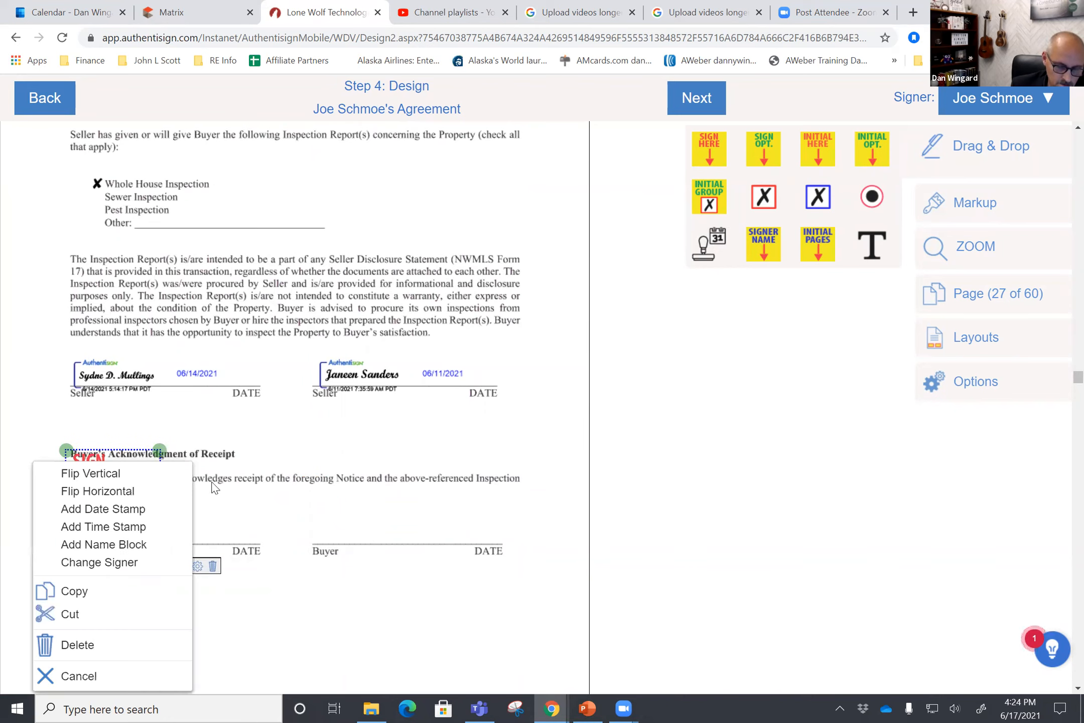
click(123, 509)
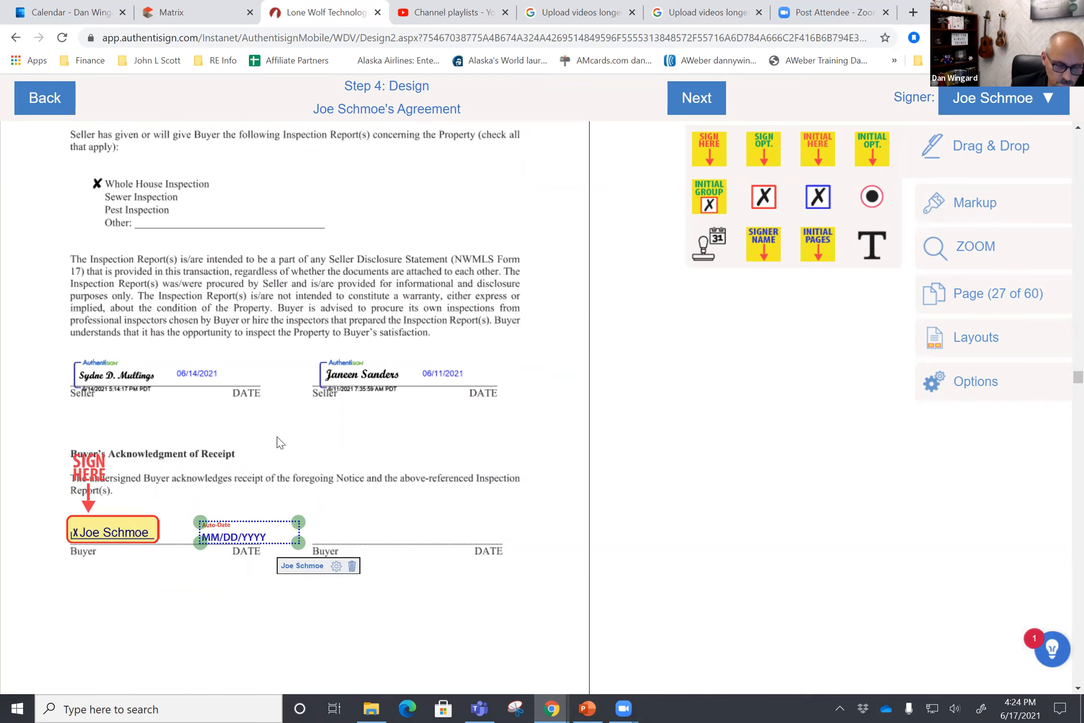
- Place the buyer's initial field beside the Exhibit A heading on page 28 and add a date stamp to it
scroll(314, 436, down, 10)
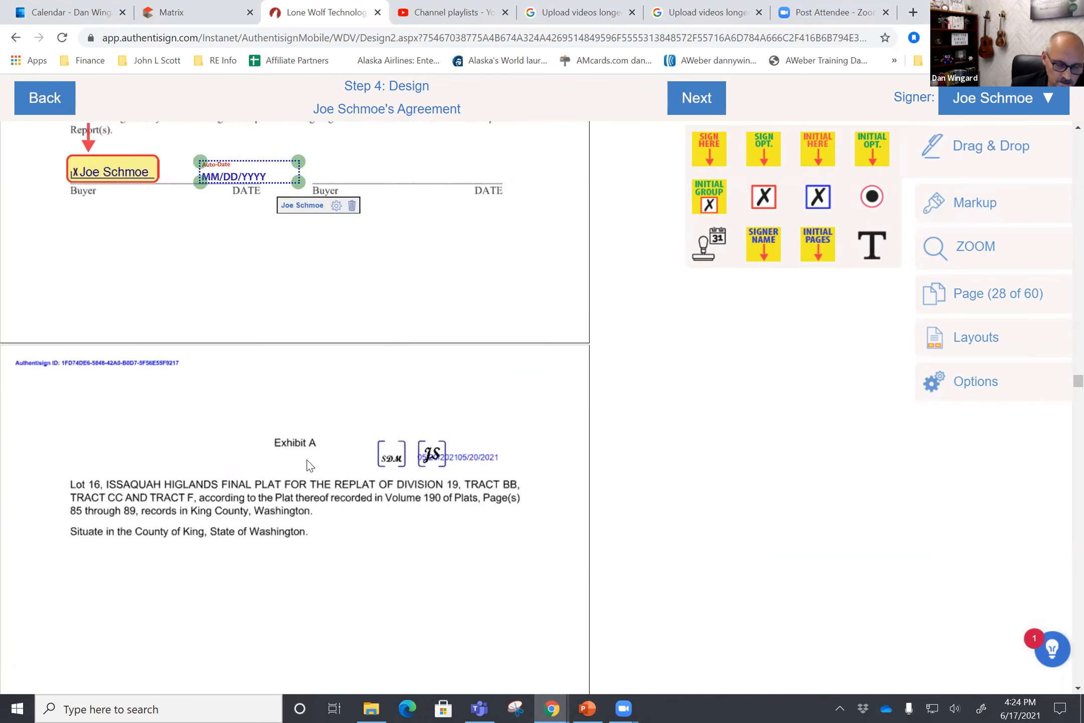
drag(816, 154, 101, 294)
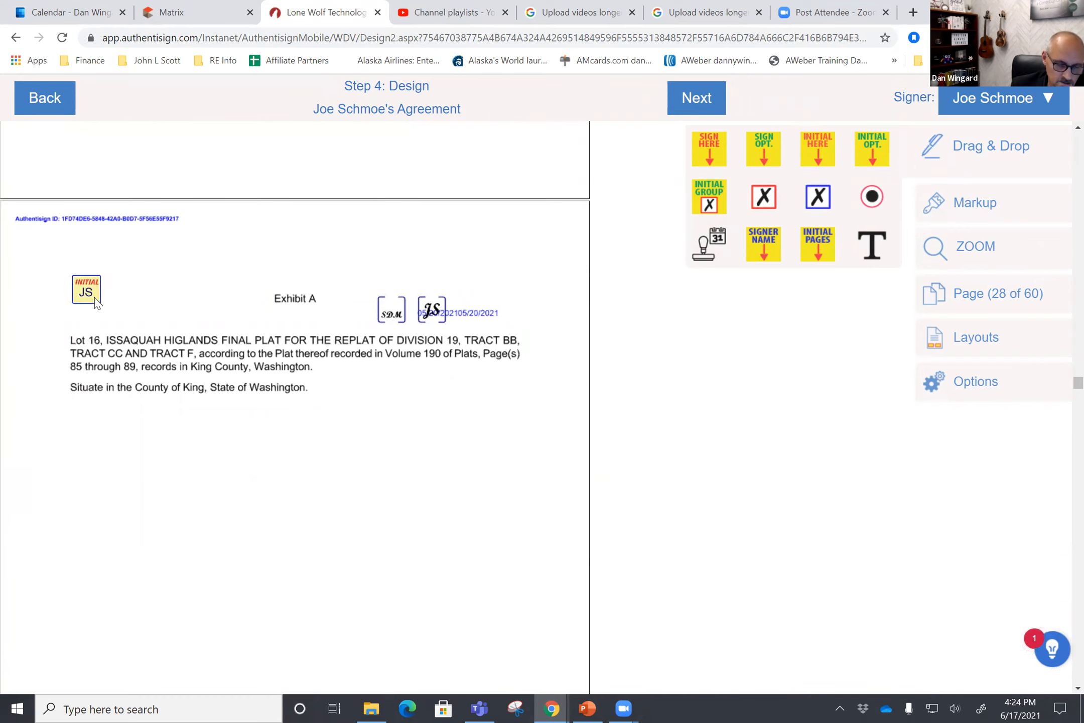
click(94, 297)
click(138, 329)
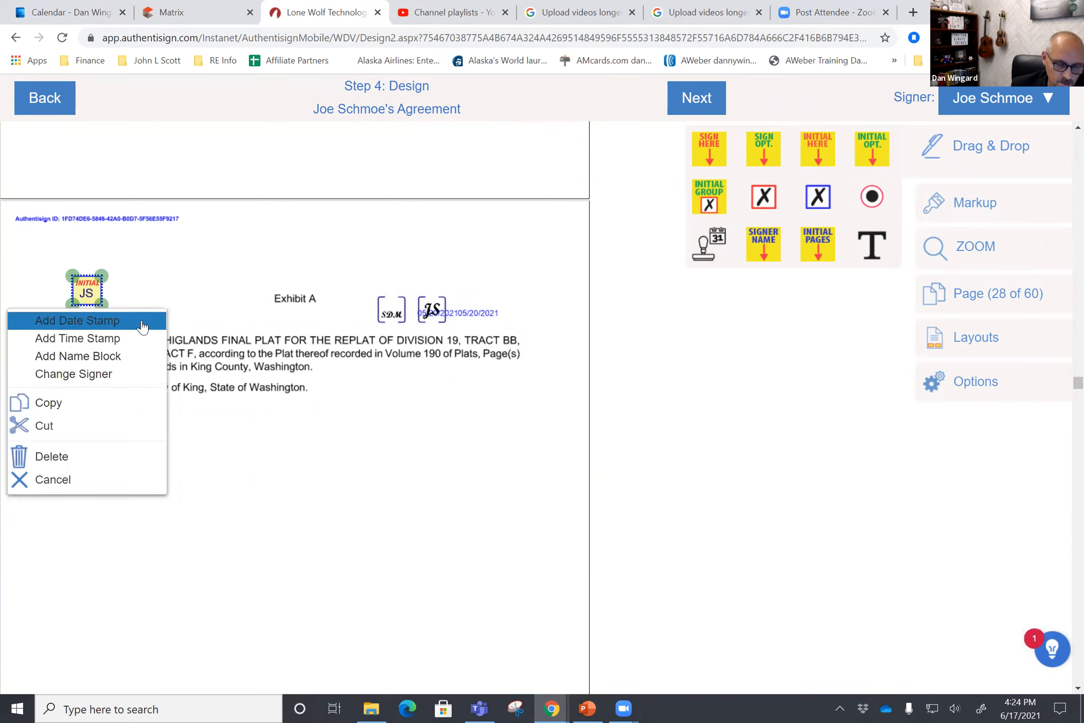
click(123, 321)
- On page 30, place buyer initial fields on the first Initial line of both risk acknowledgments: excluding contingencies and including seller-favorable terms
scroll(239, 485, down, 14)
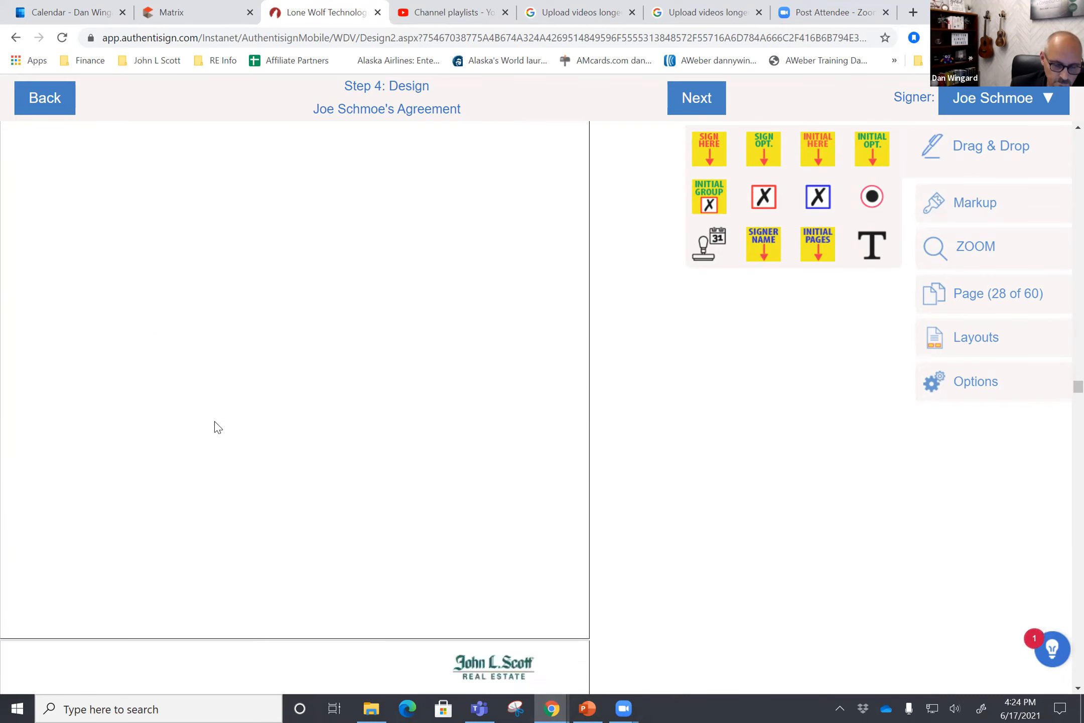
scroll(303, 458, down, 12)
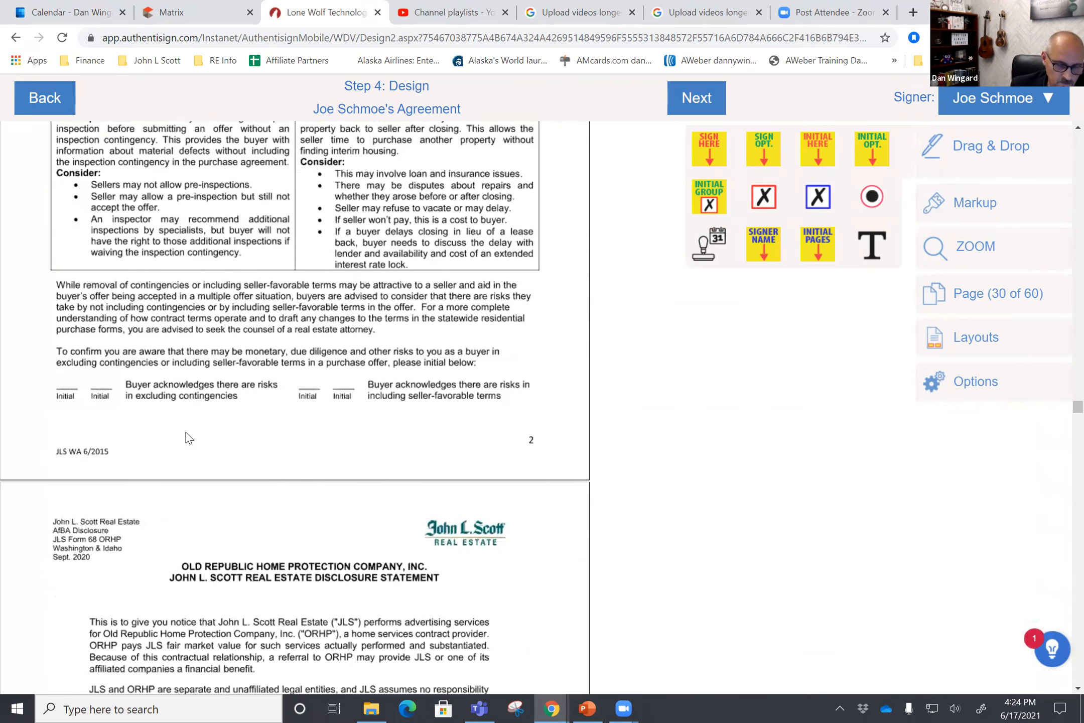
click(815, 150)
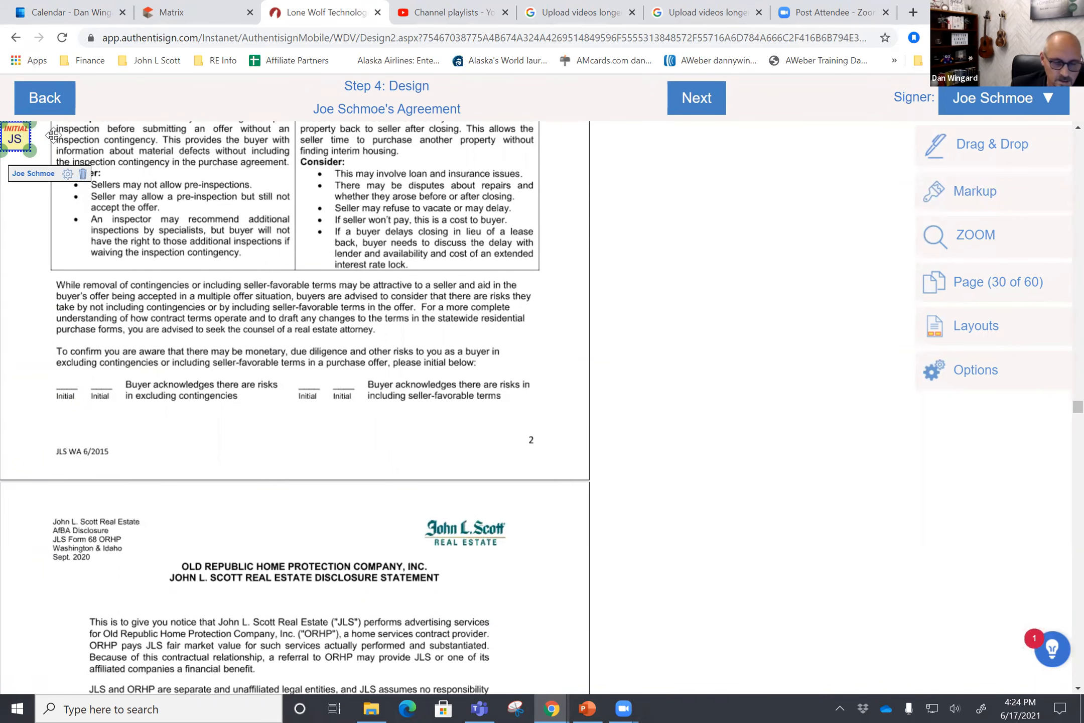
click(986, 149)
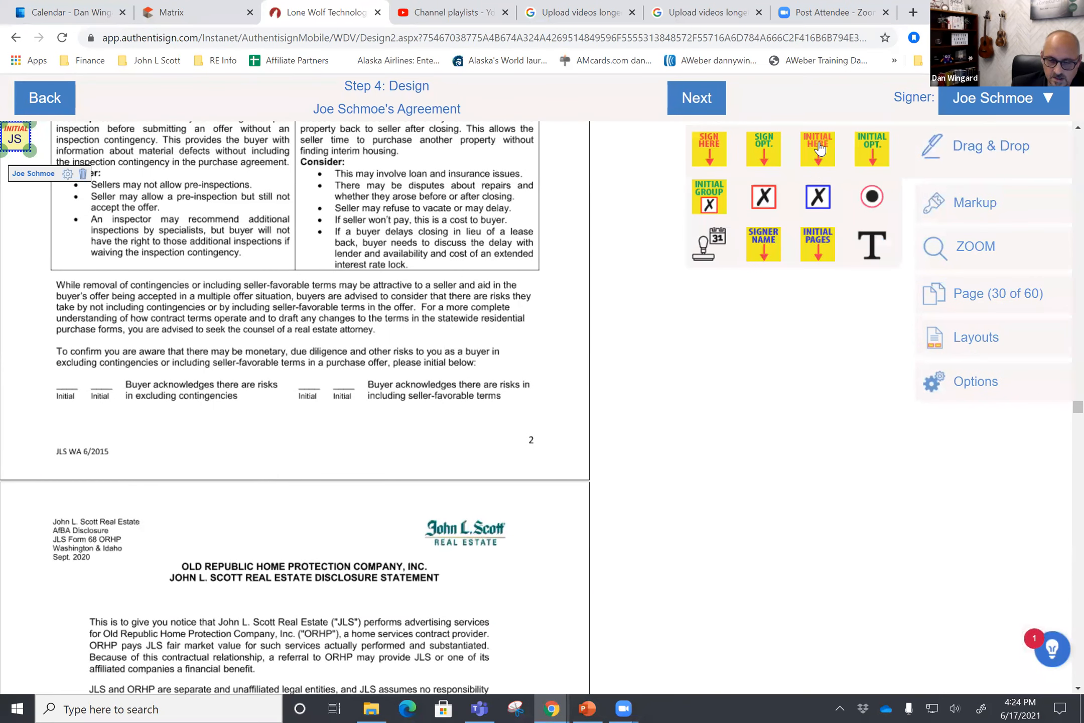
drag(14, 135, 144, 329)
drag(99, 376, 64, 381)
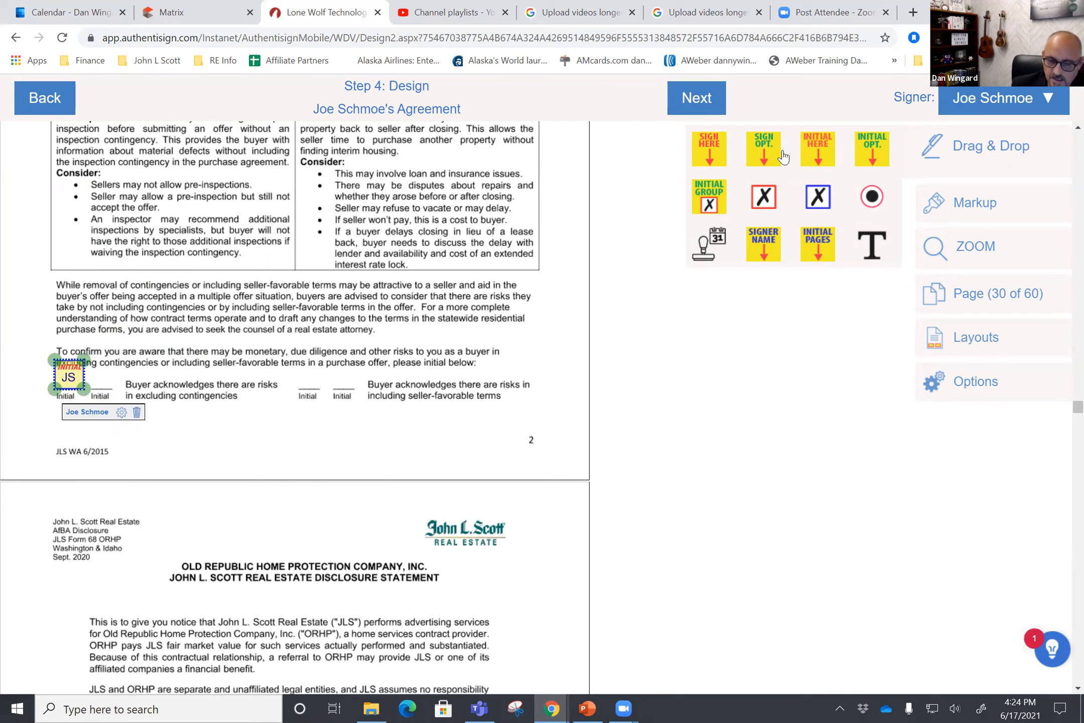
drag(821, 158, 321, 387)
click(319, 386)
- On the Old Republic Home Protection disclosure, place the buyer's signature field on the Client line and a date stamp on the Date line
scroll(253, 454, down, 5)
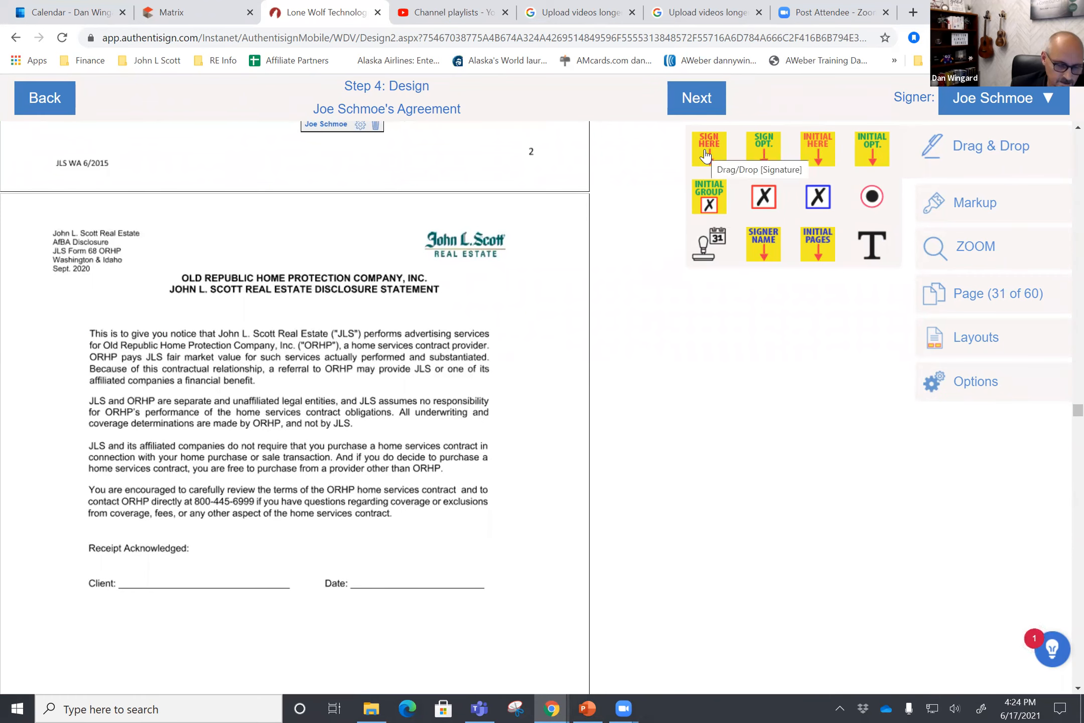
mouse_move(709, 143)
mouse_down()
mouse_move(683, 181)
mouse_move(209, 502)
mouse_move(109, 516)
mouse_move(136, 513)
mouse_up()
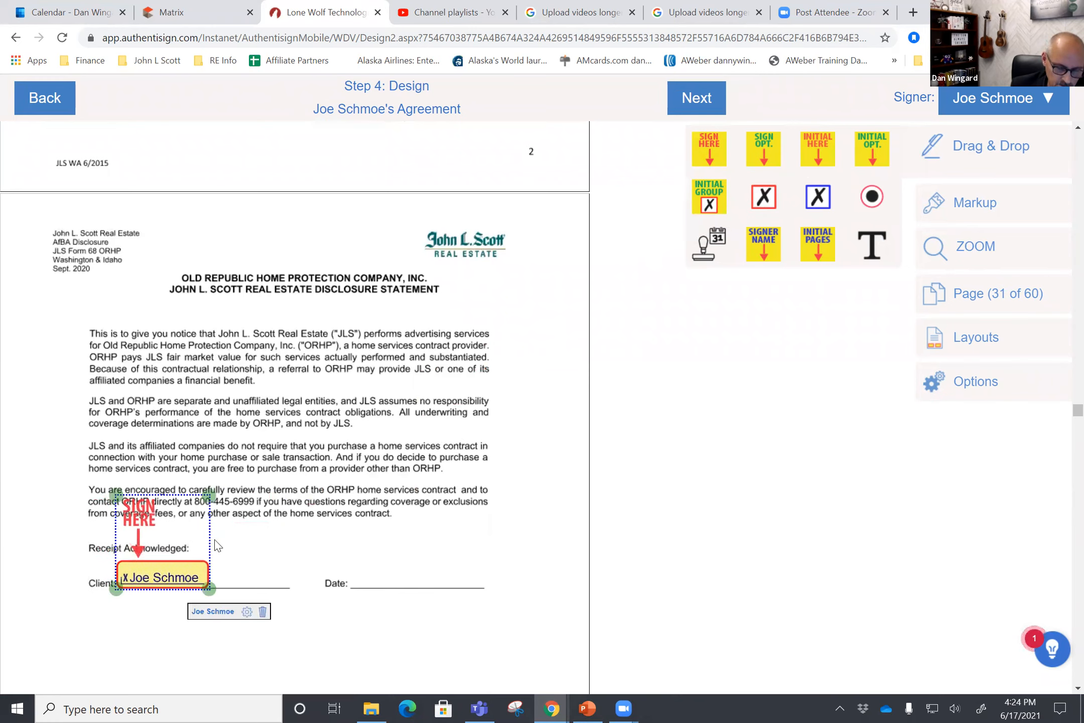
click(247, 617)
click(215, 510)
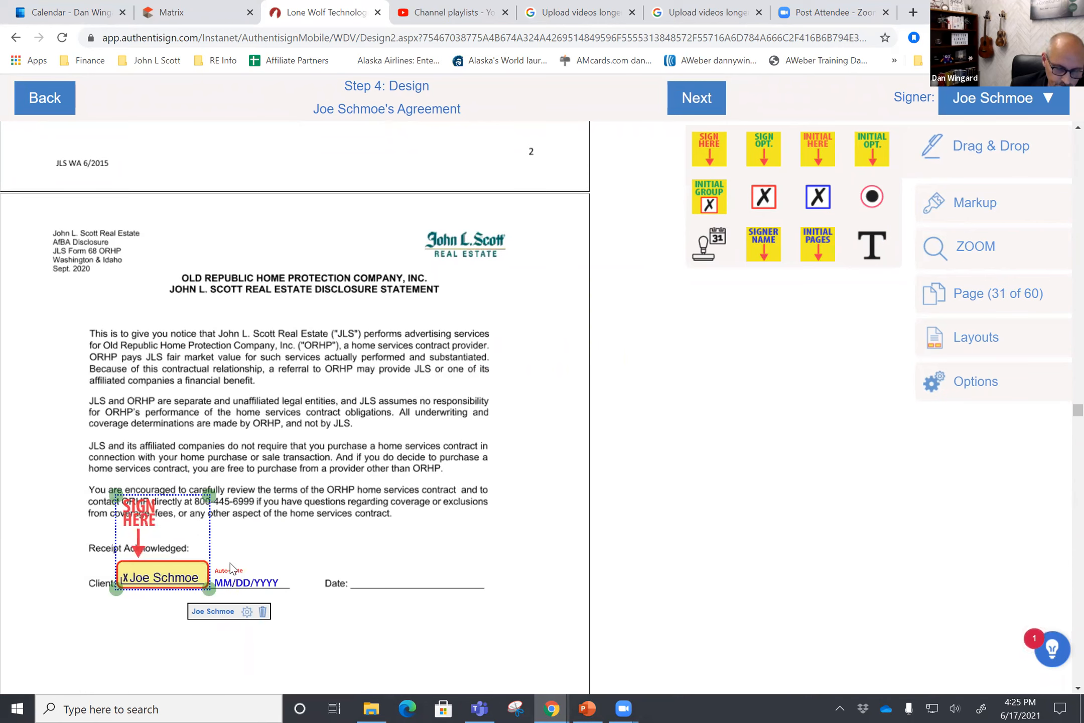
drag(233, 581, 386, 580)
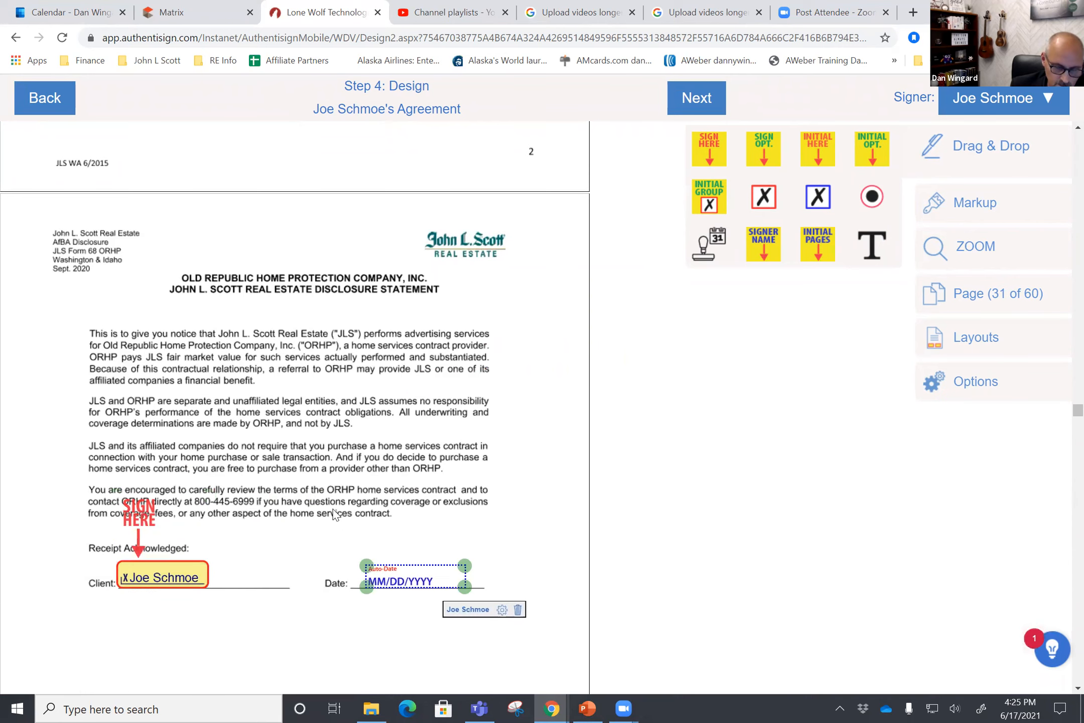
- On the Priority Home Lending disclosure, place the buyer's signature field on the first Consumer line and add a date stamp beside it
scroll(314, 462, down, 10)
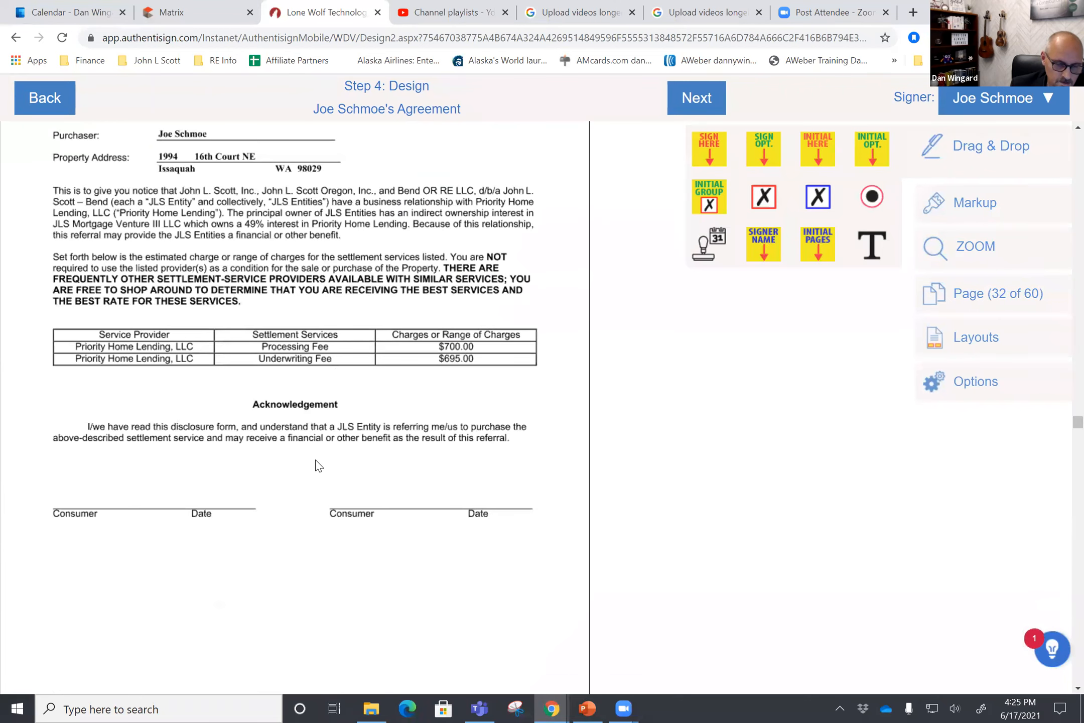
mouse_move(709, 150)
mouse_down()
mouse_move(368, 362)
mouse_move(29, 455)
mouse_move(97, 429)
mouse_move(81, 425)
mouse_up()
click(188, 534)
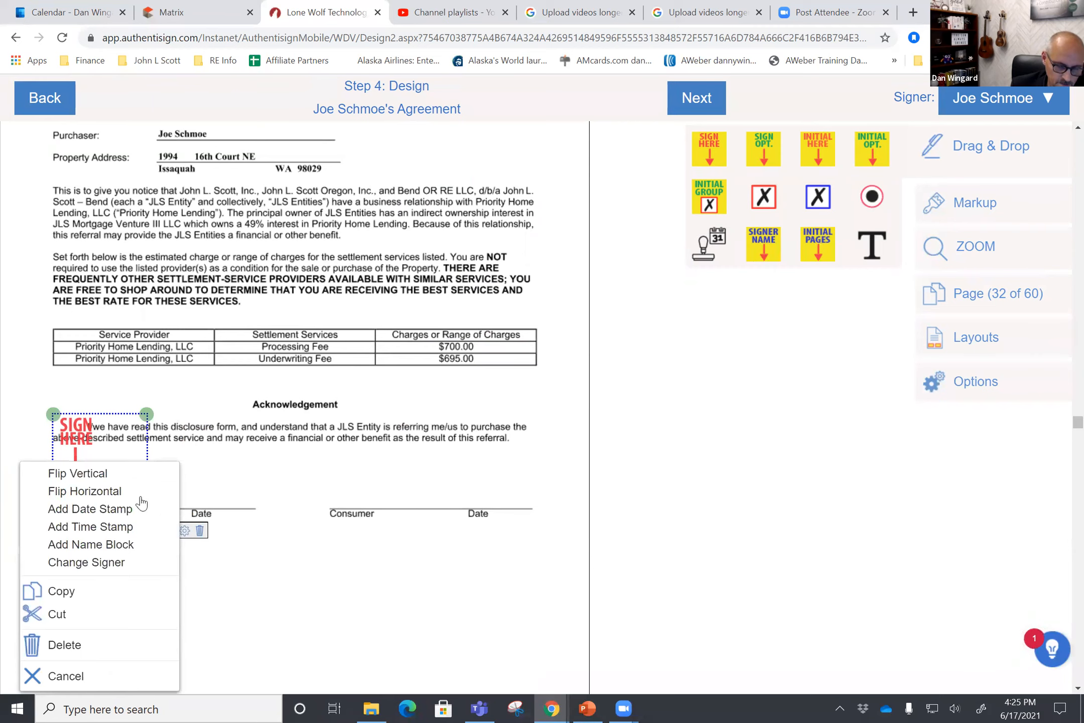
click(140, 511)
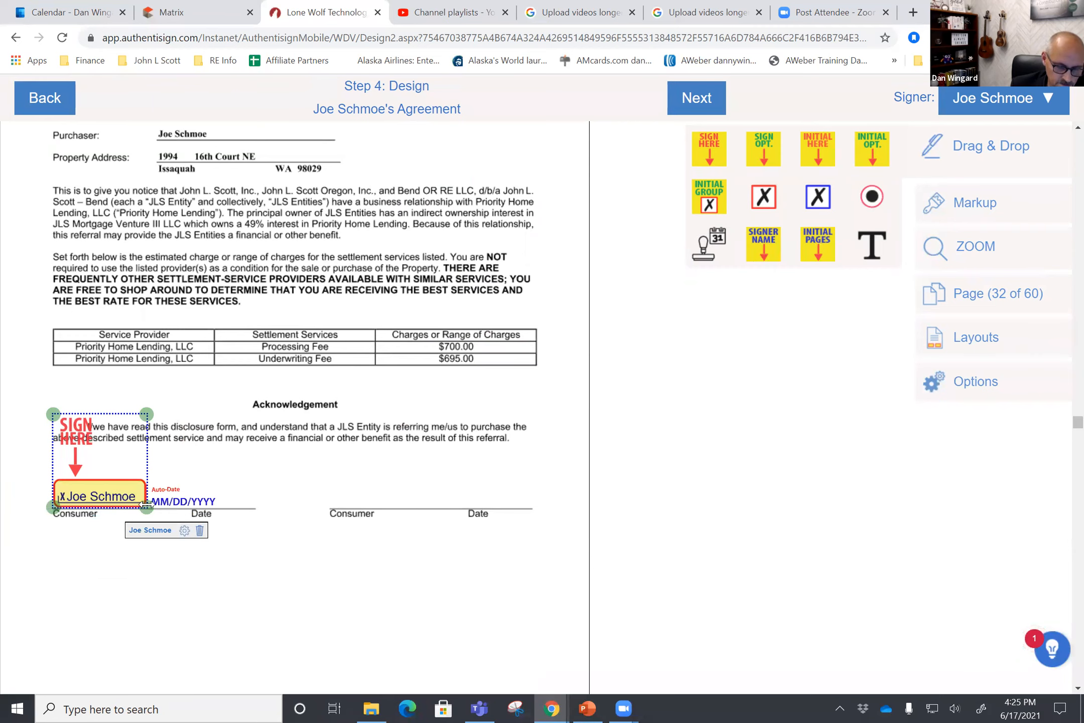
click(182, 501)
- Look through the Old Republic Title commitment, its exclusions, the privacy notice and the legal description for spots needing buyer fields
scroll(308, 438, down, 6)
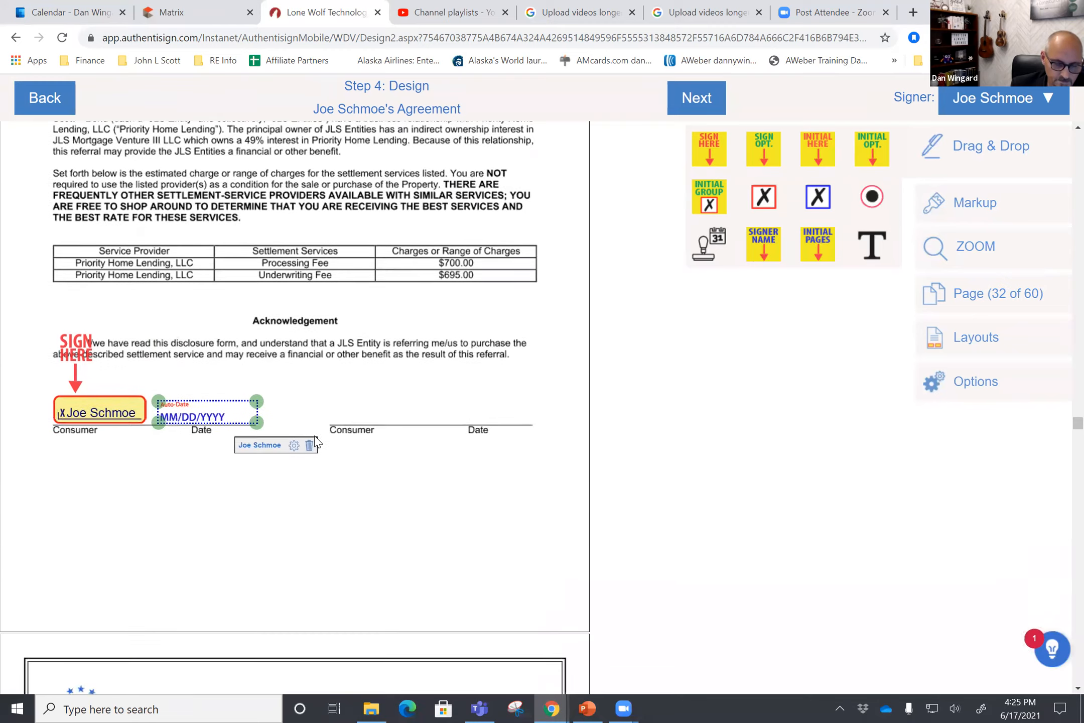
scroll(315, 441, down, 6)
scroll(312, 440, up, 6)
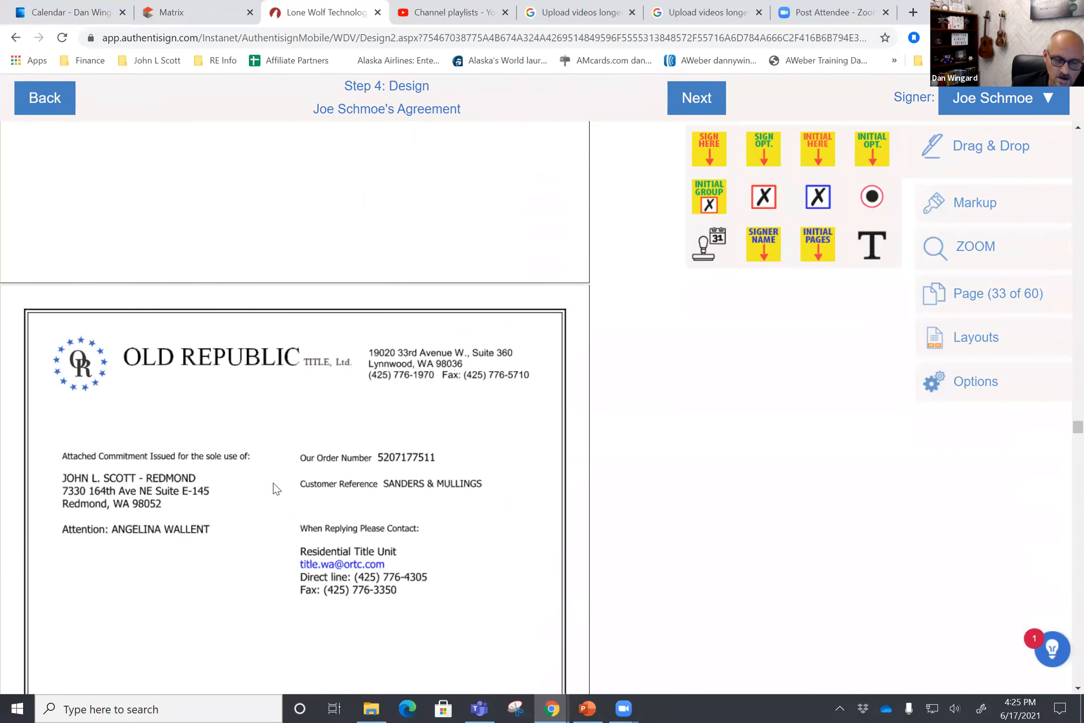
scroll(275, 460, down, 12)
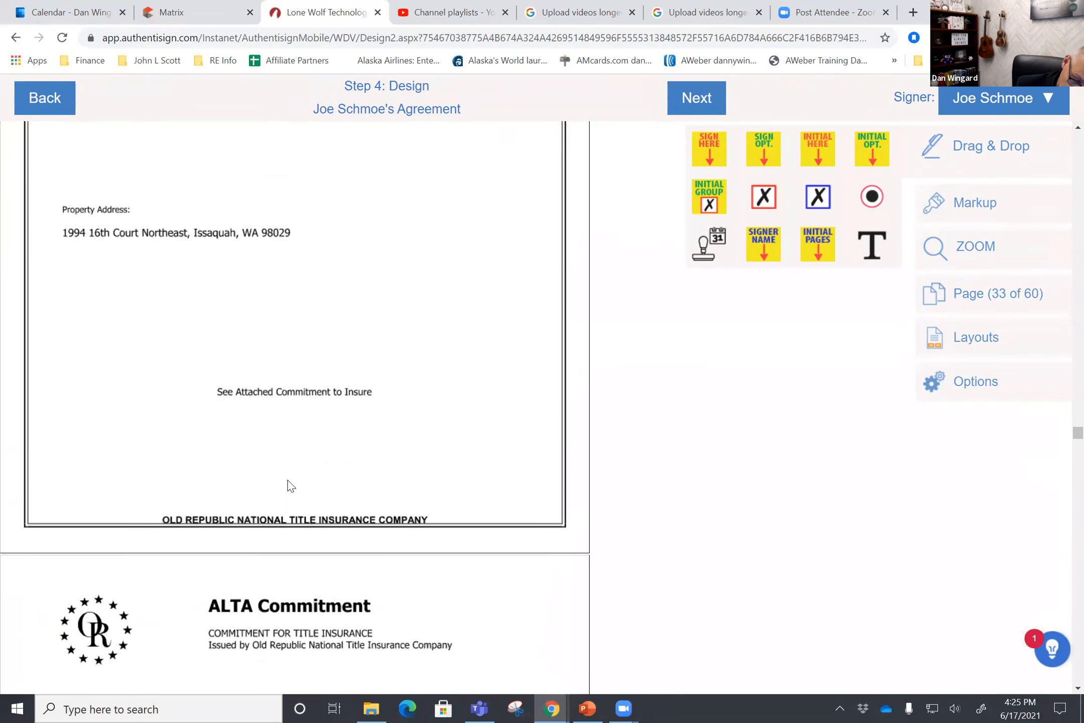
scroll(290, 483, down, 20)
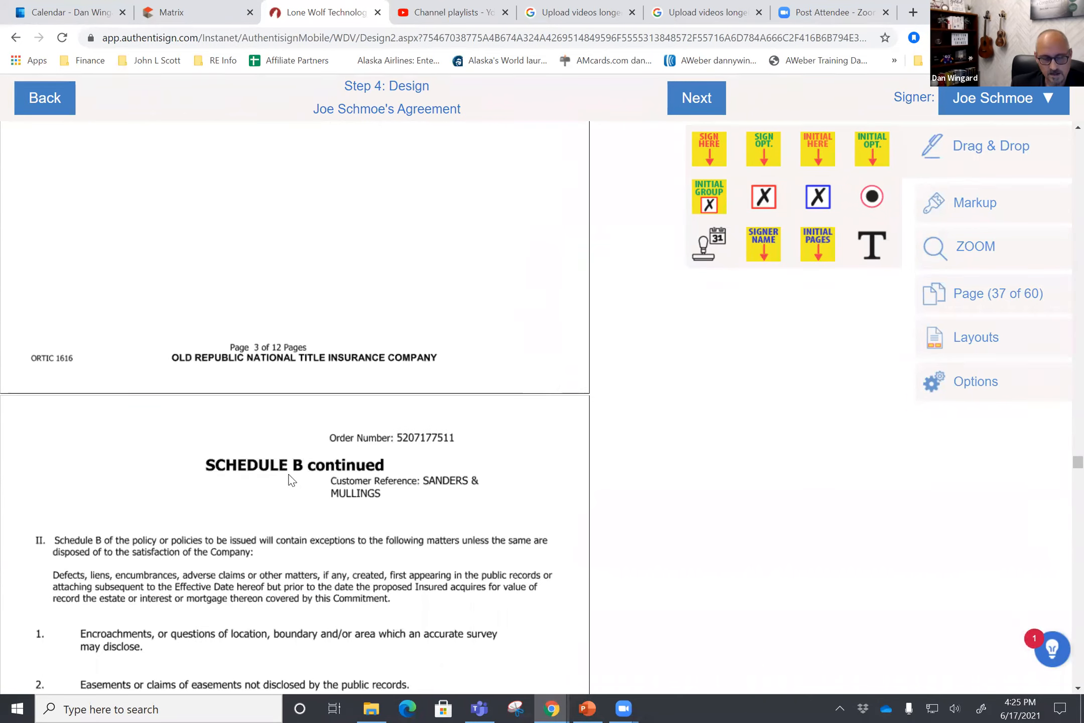
scroll(291, 482, down, 20)
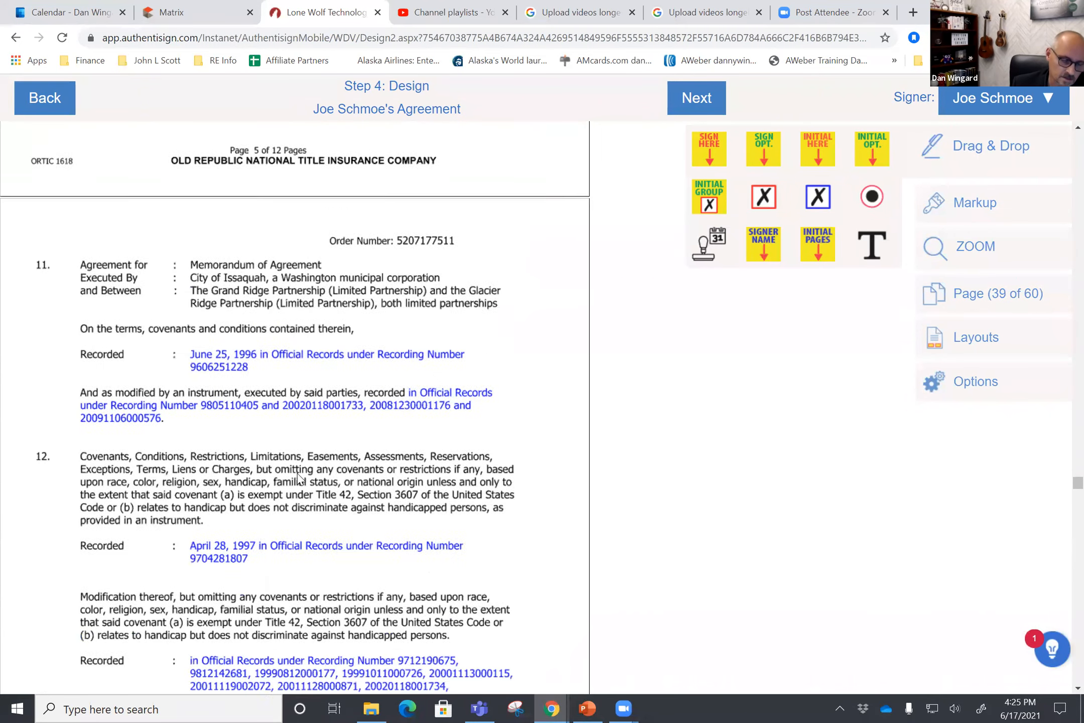
scroll(297, 476, down, 20)
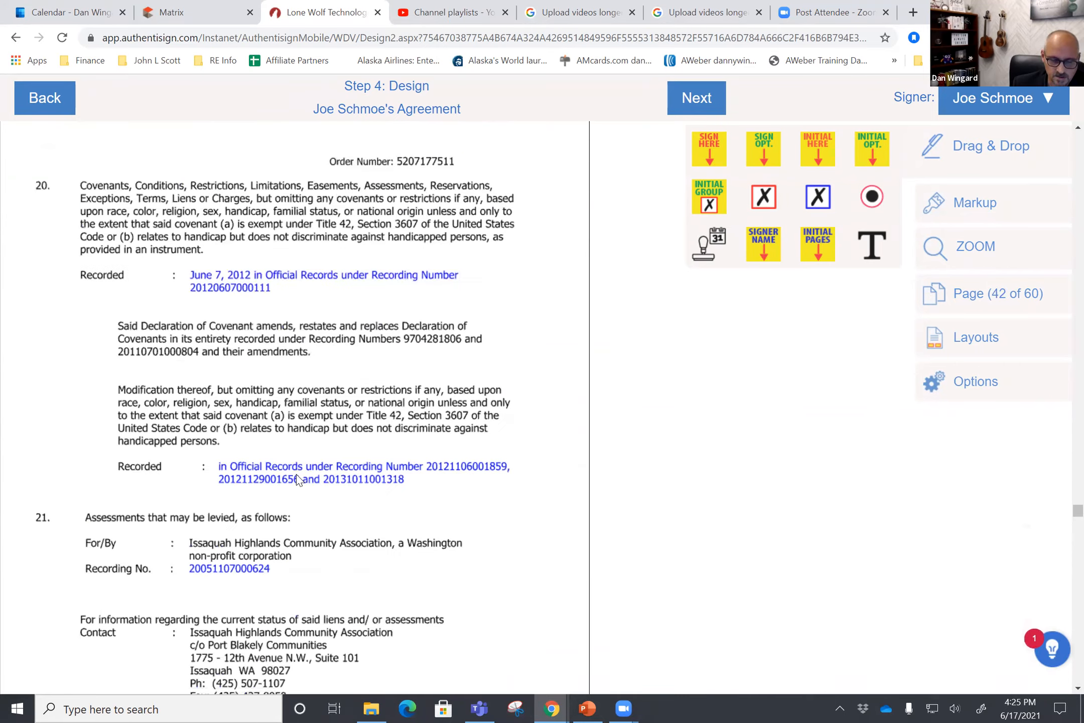
scroll(295, 479, down, 20)
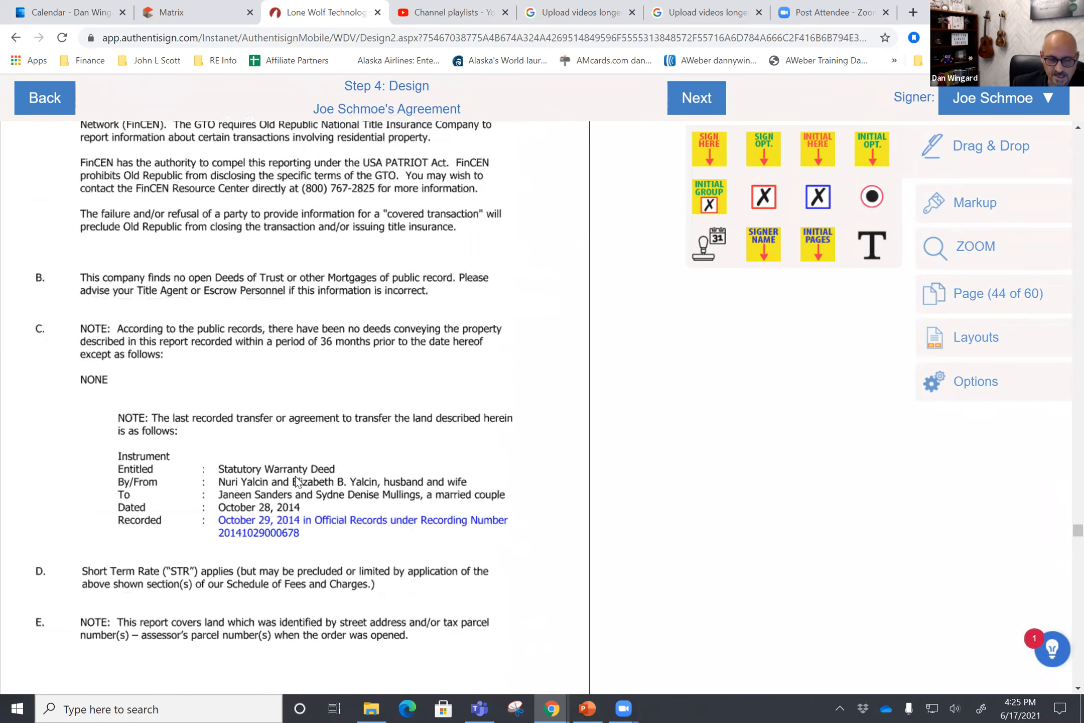
scroll(296, 479, down, 7)
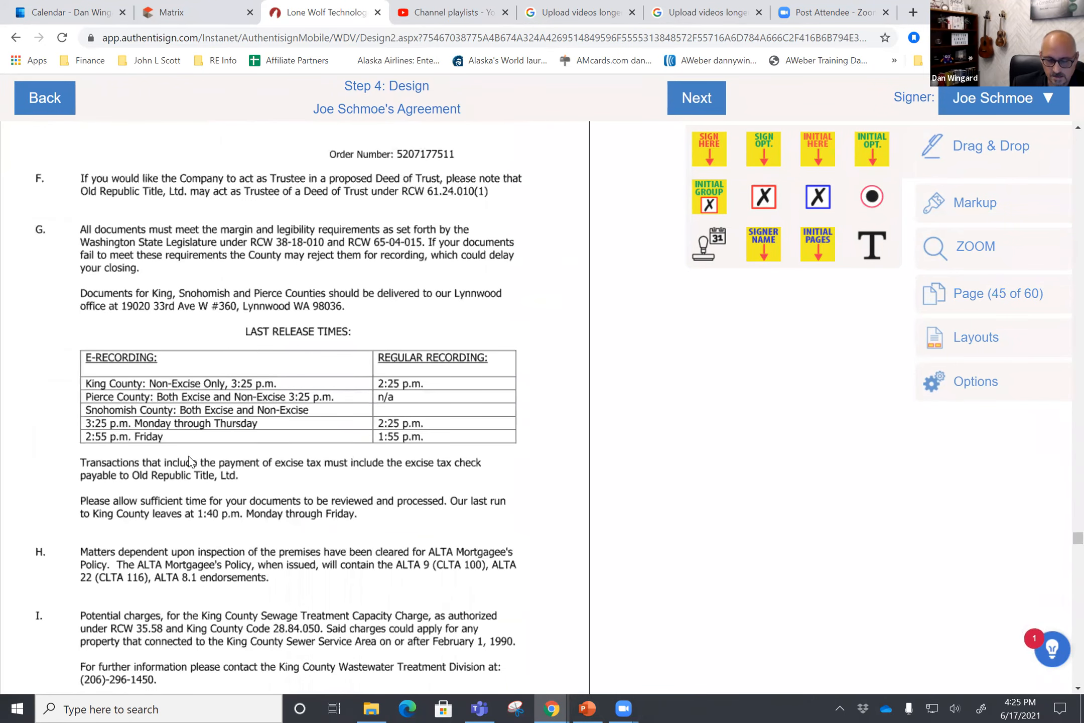
scroll(190, 460, down, 20)
scroll(287, 441, down, 6)
scroll(289, 446, up, 3)
scroll(283, 441, down, 14)
scroll(281, 438, down, 15)
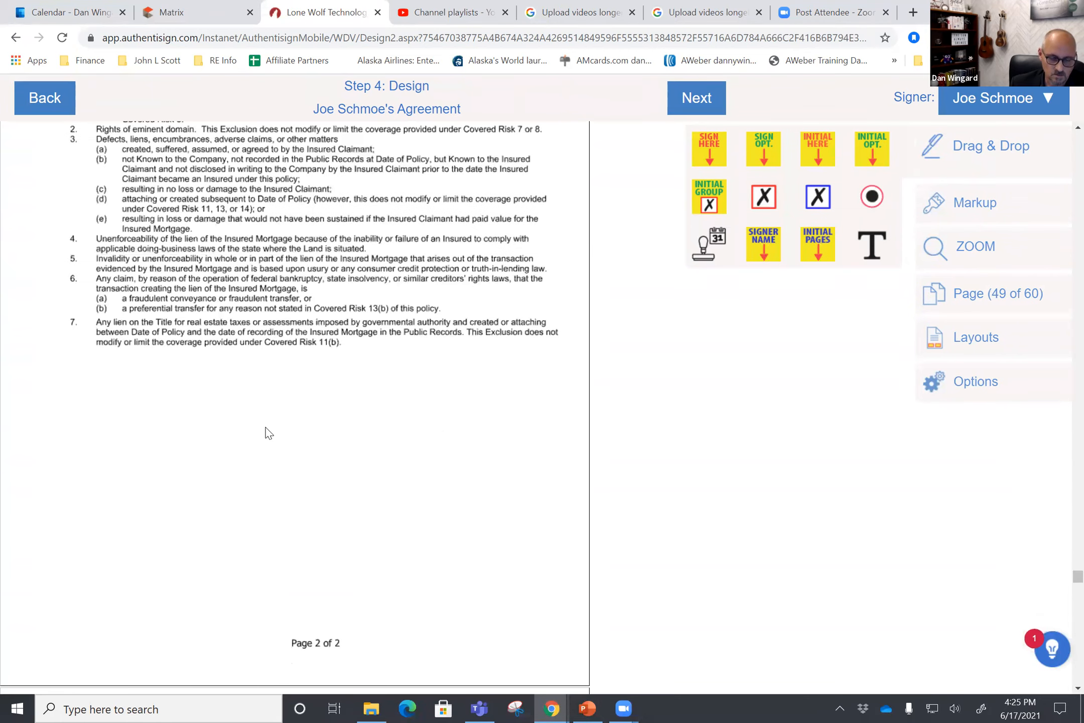
scroll(269, 433, down, 5)
scroll(268, 433, up, 2)
scroll(265, 431, down, 10)
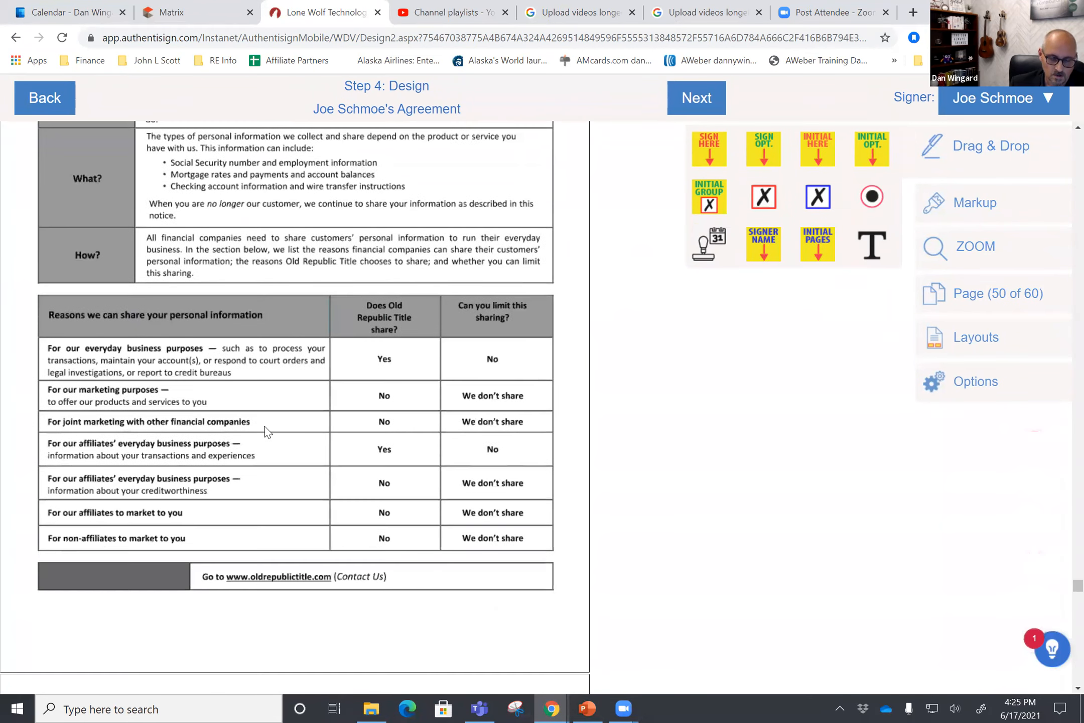
scroll(260, 424, down, 15)
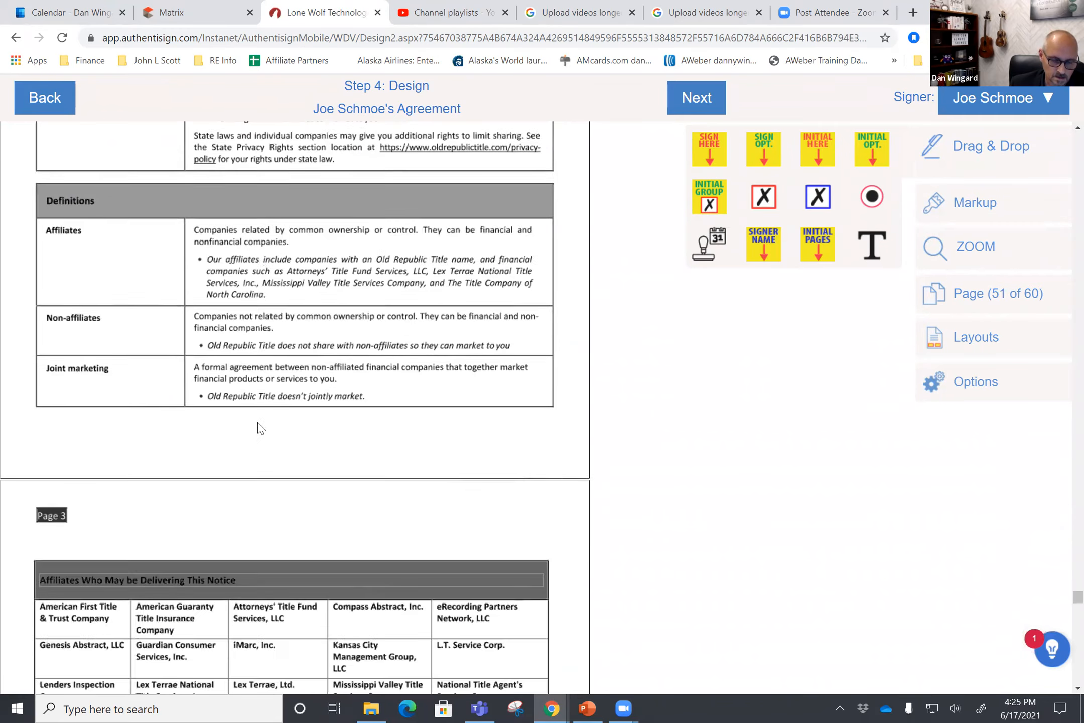
scroll(228, 439, down, 15)
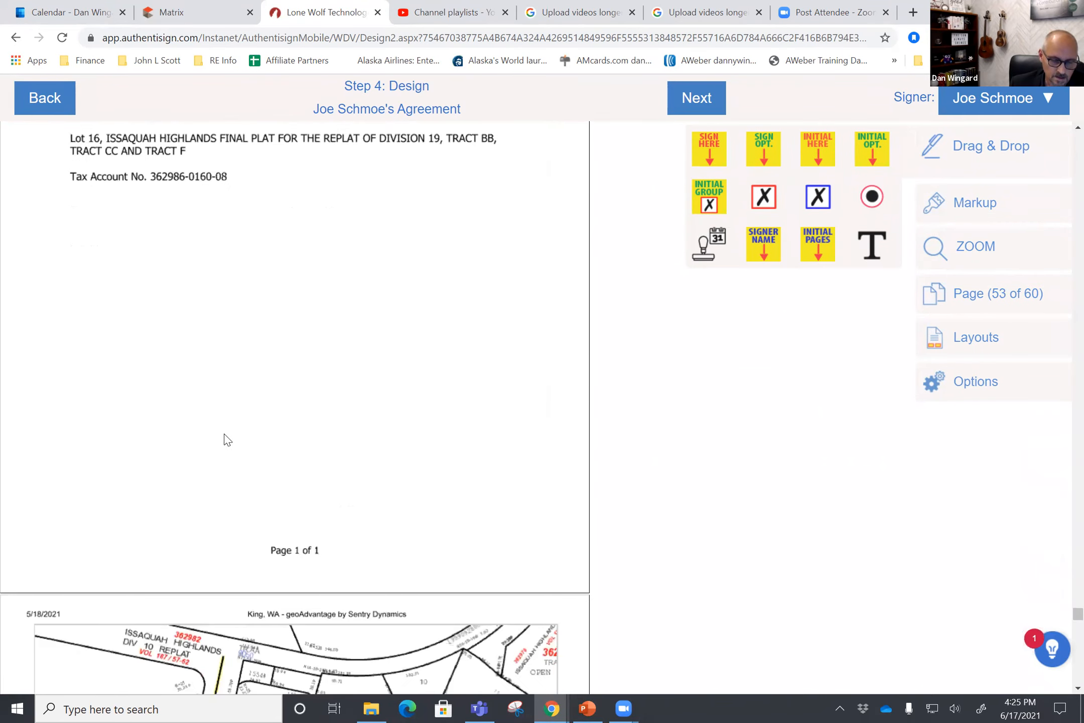
- On page 60 of the Seller Disclosure Statement, place the buyer's signature field and date stamp under Buyer's Waiver of Right to Revoke Offer
scroll(223, 434, down, 7)
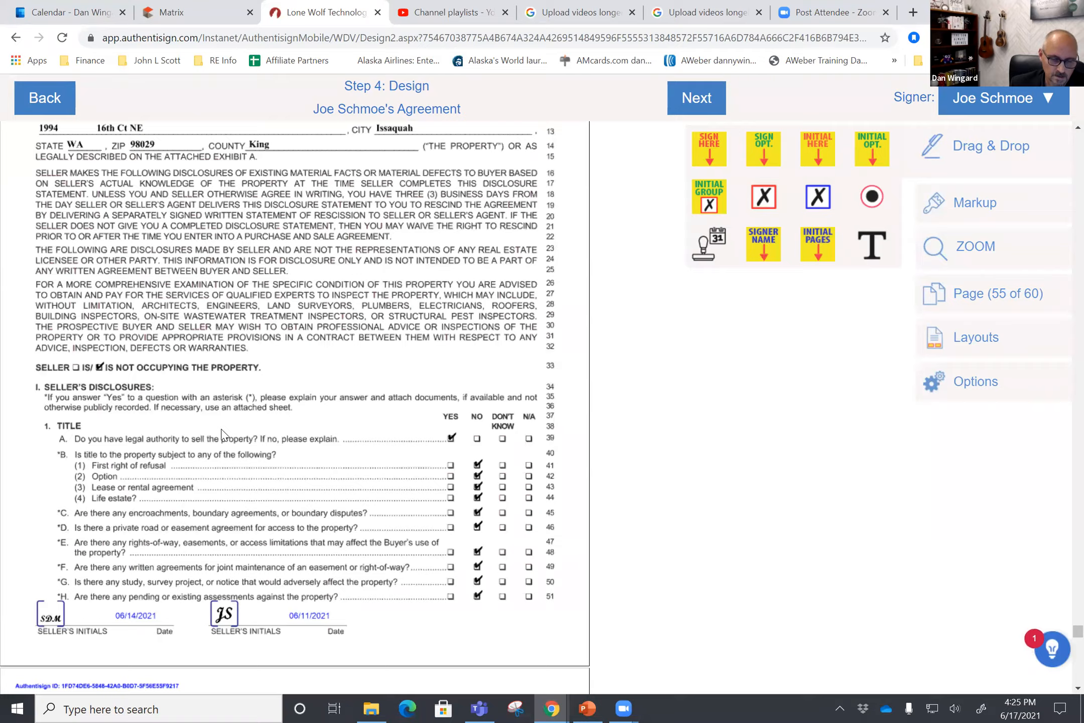
scroll(222, 434, up, 5)
scroll(221, 433, up, 4)
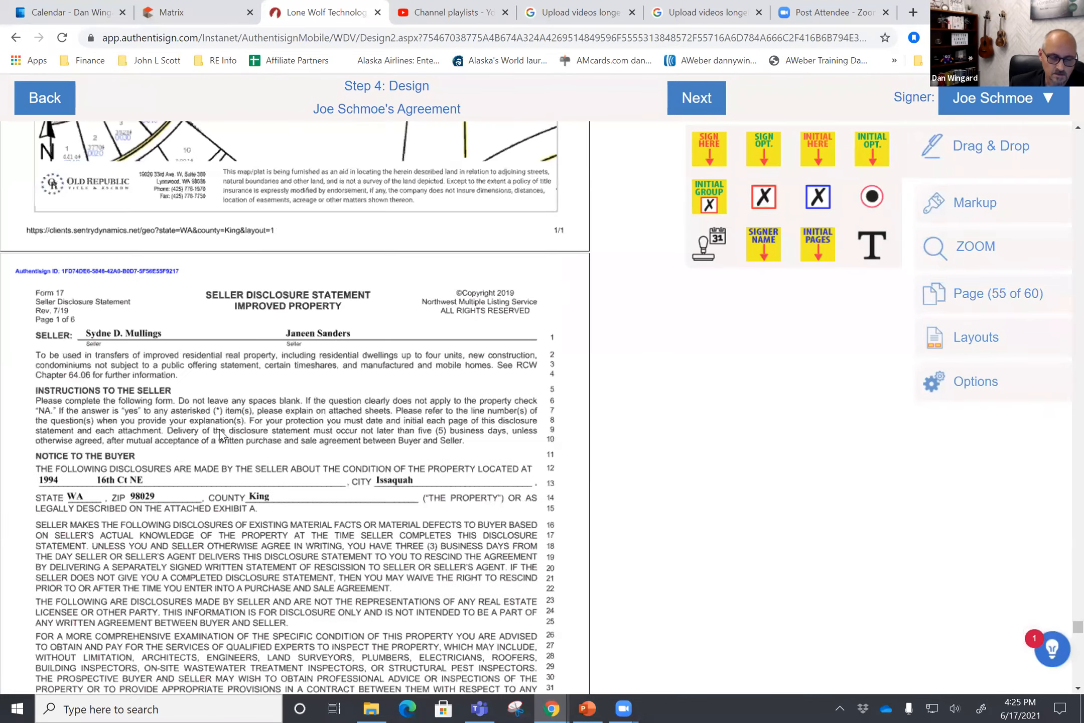
scroll(221, 433, down, 3)
scroll(223, 433, down, 20)
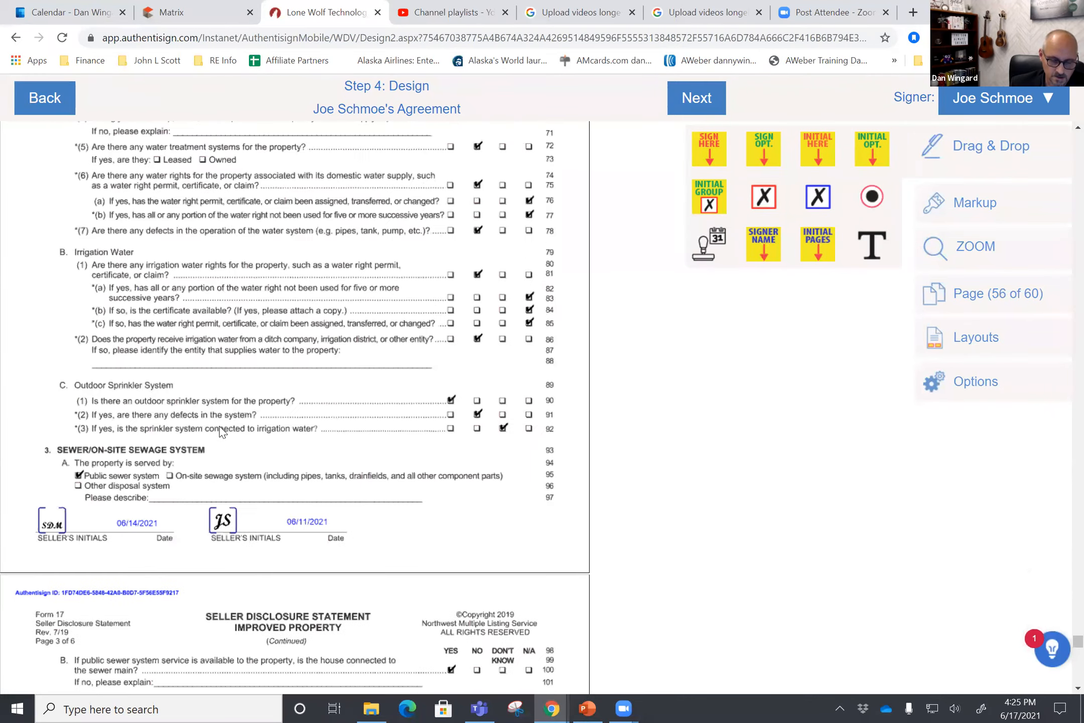
scroll(222, 433, down, 20)
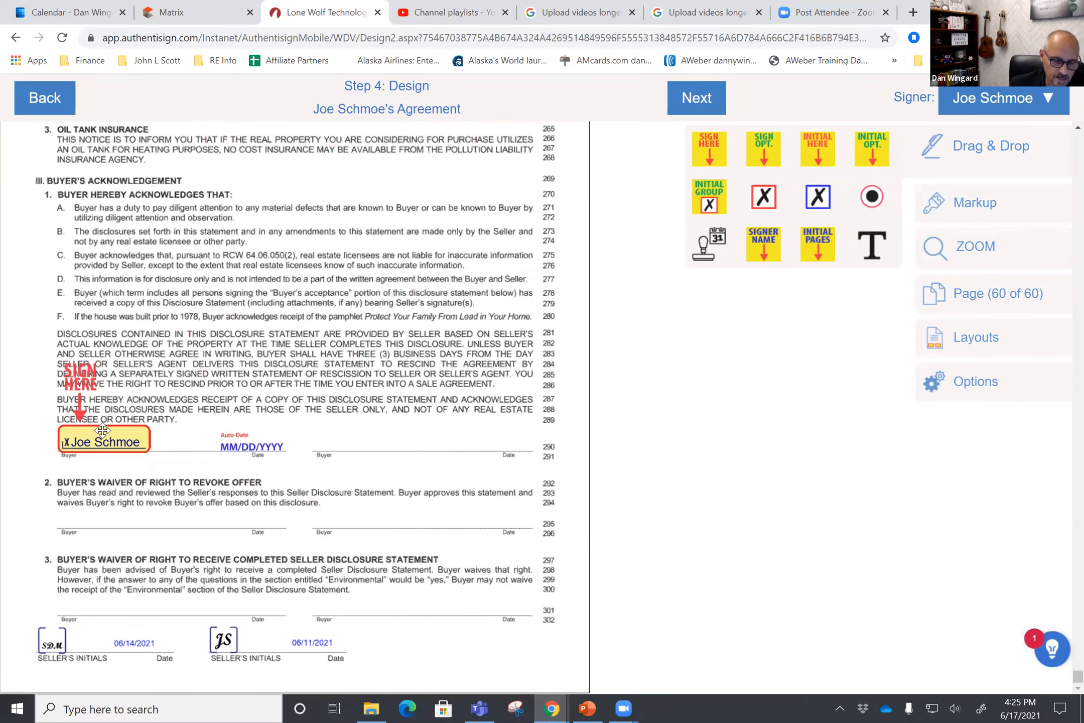
mouse_move(705, 149)
mouse_down()
mouse_move(677, 236)
mouse_move(36, 510)
mouse_move(79, 449)
mouse_up()
click(191, 551)
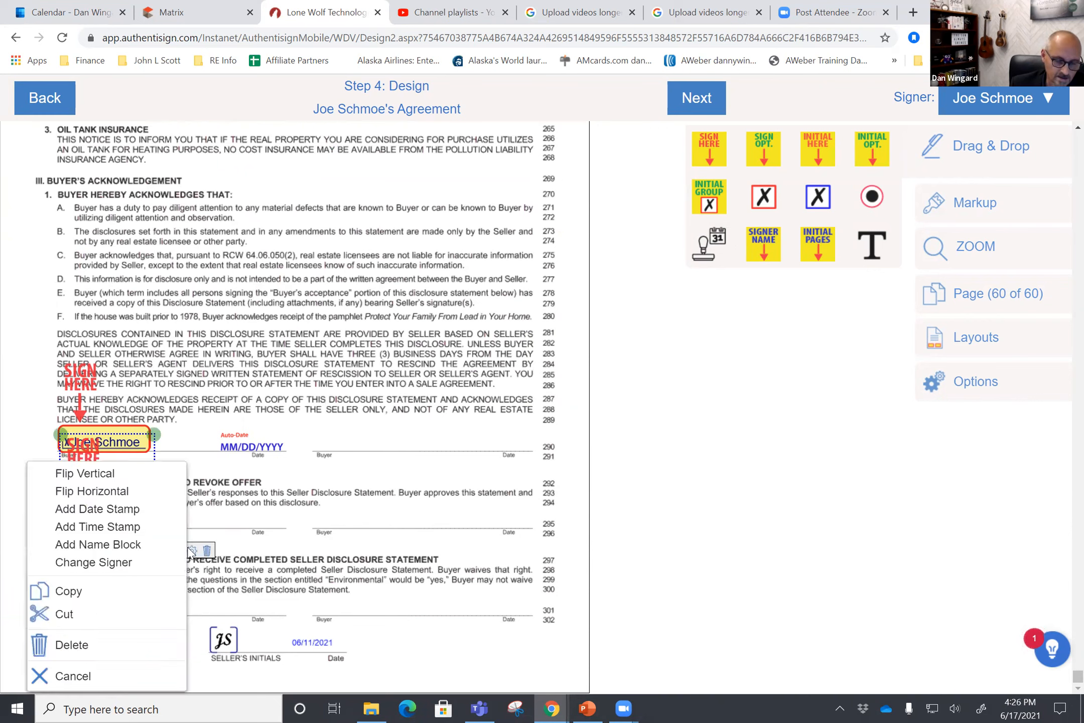
click(134, 511)
drag(194, 525, 251, 519)
scroll(380, 523, up, 5)
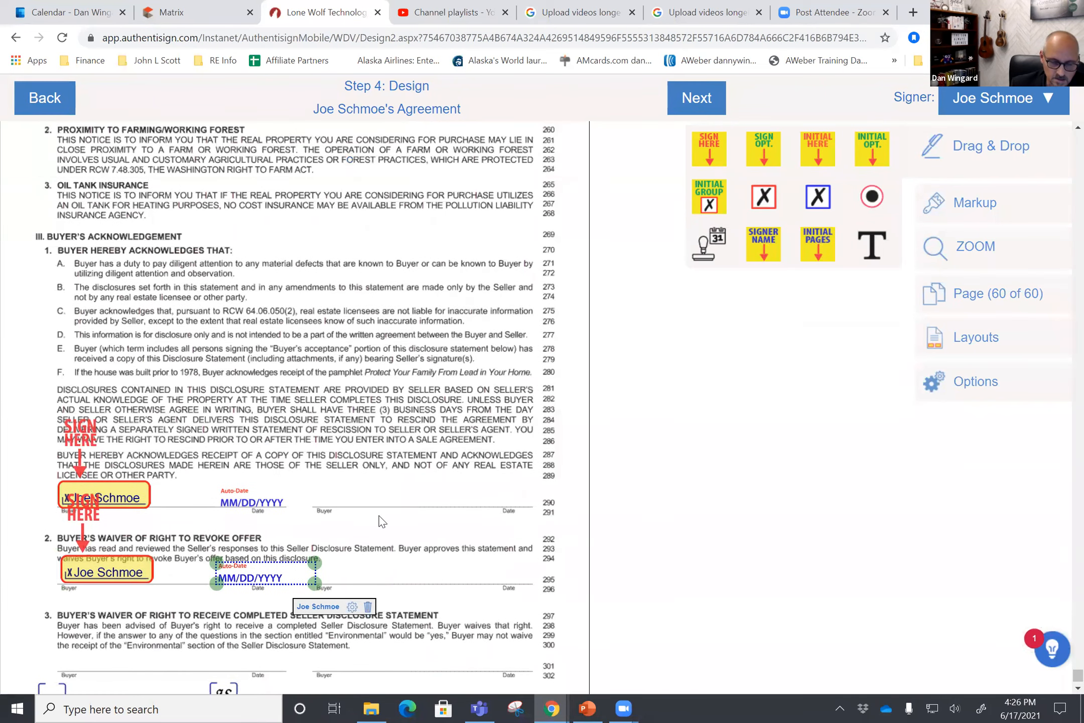
scroll(382, 524, down, 5)
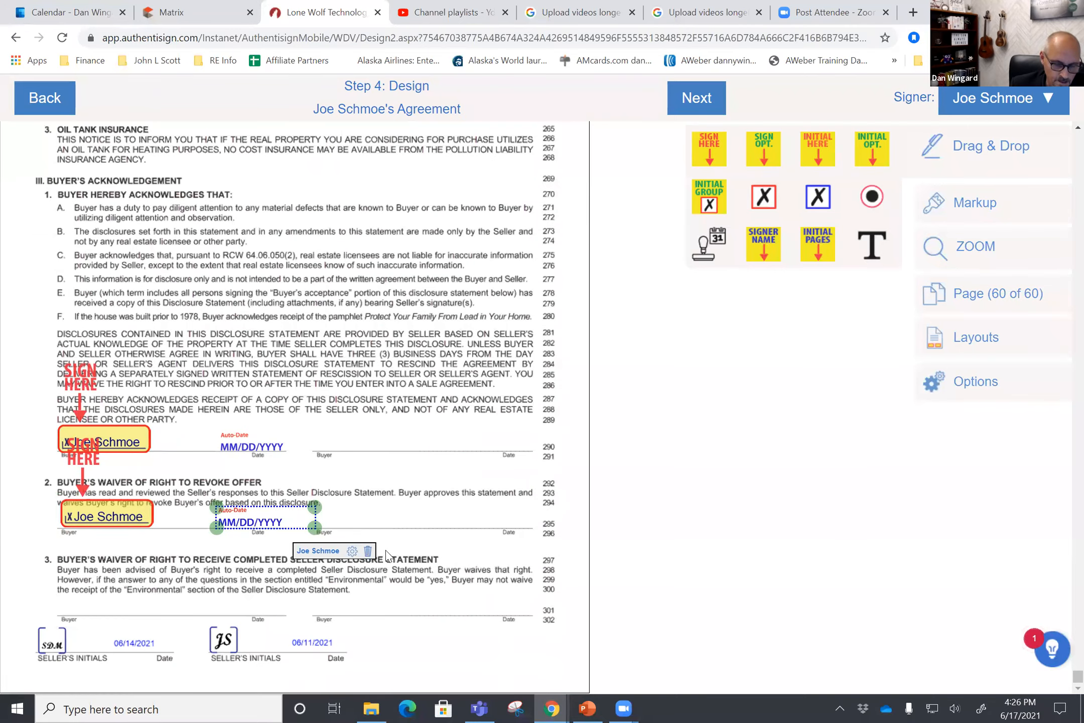
- Finish the design stage, send the signing invitations and close the confirmation
scroll(386, 555, up, 10)
scroll(354, 469, up, 8)
scroll(354, 469, down, 7)
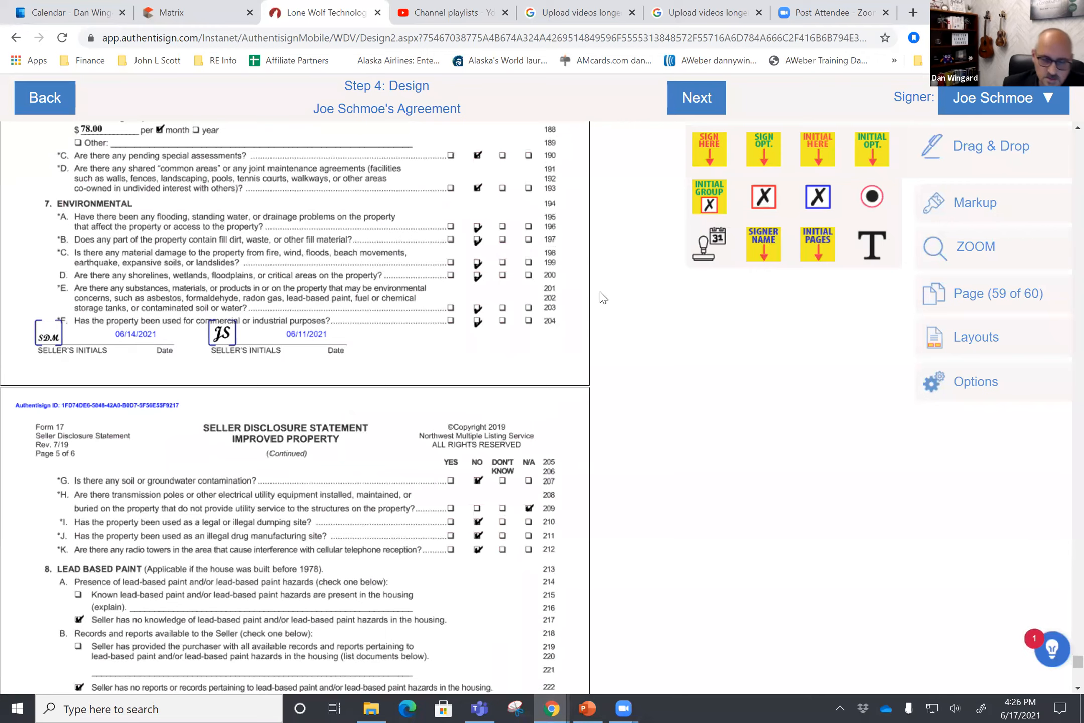
scroll(298, 454, up, 20)
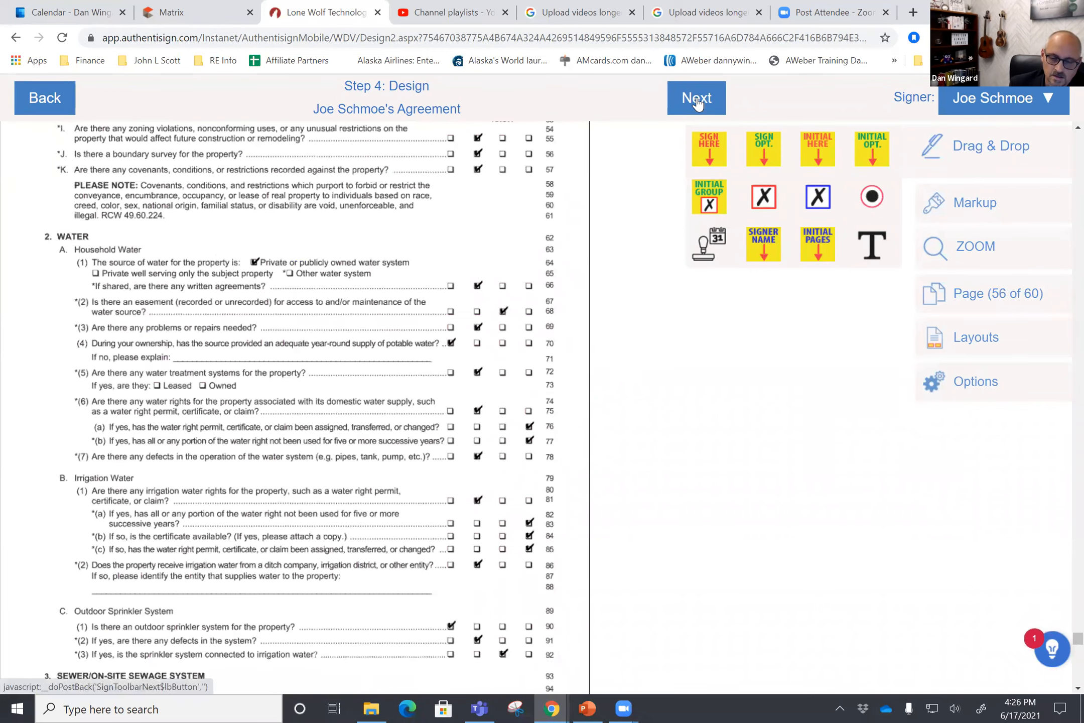
click(697, 98)
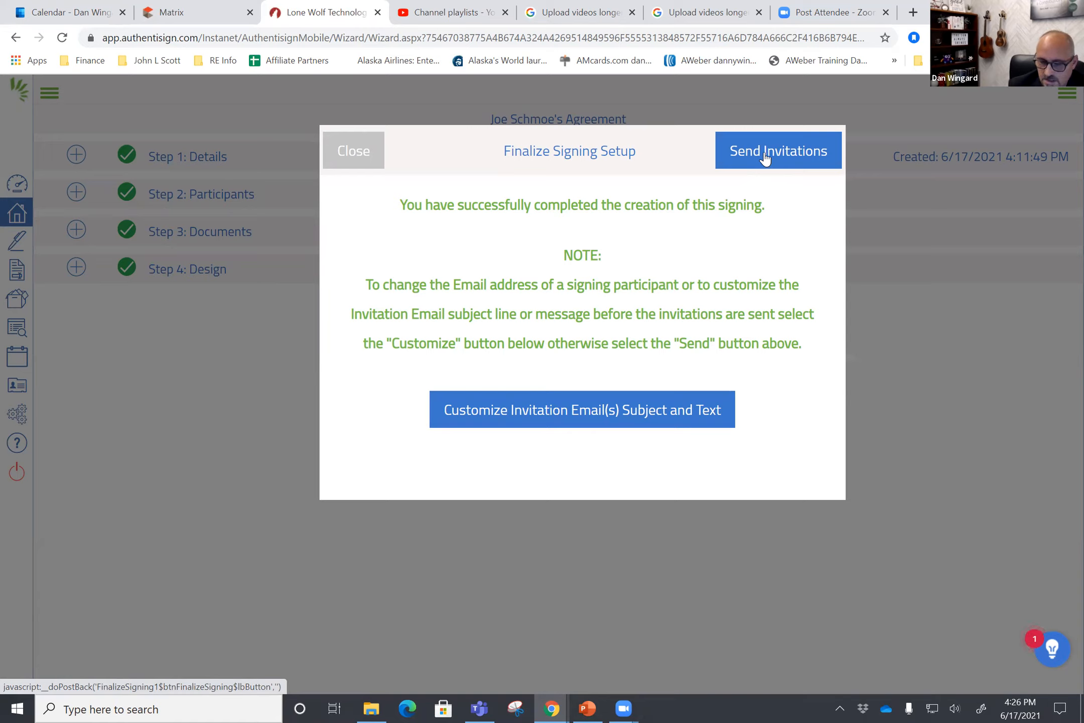
click(756, 153)
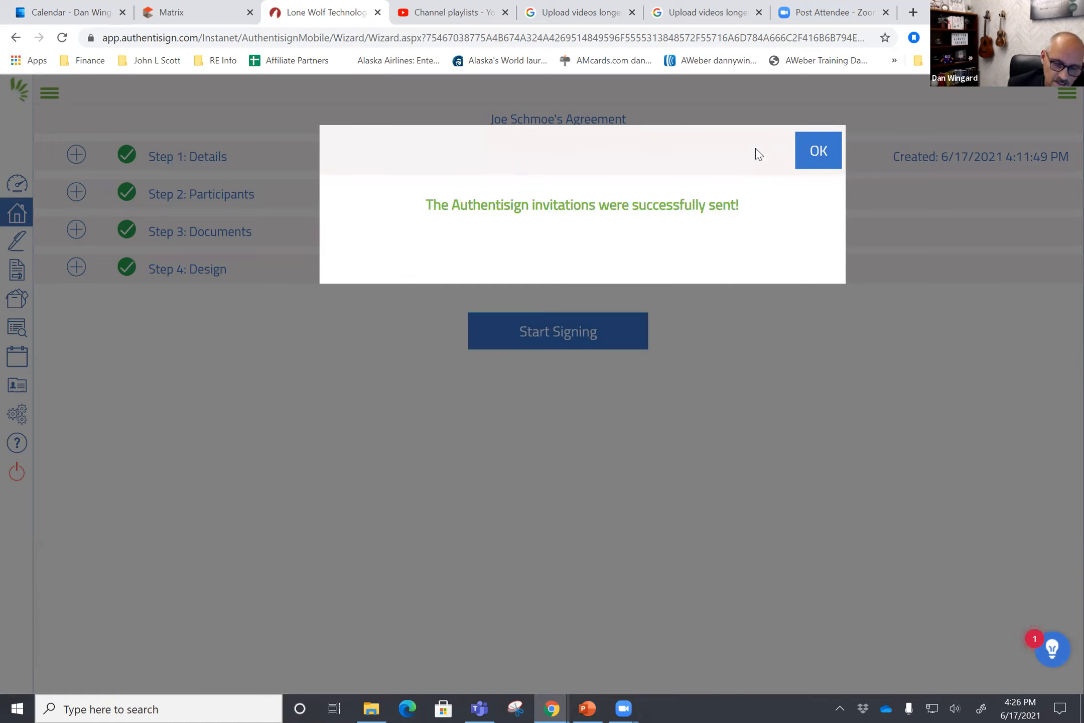
click(814, 147)
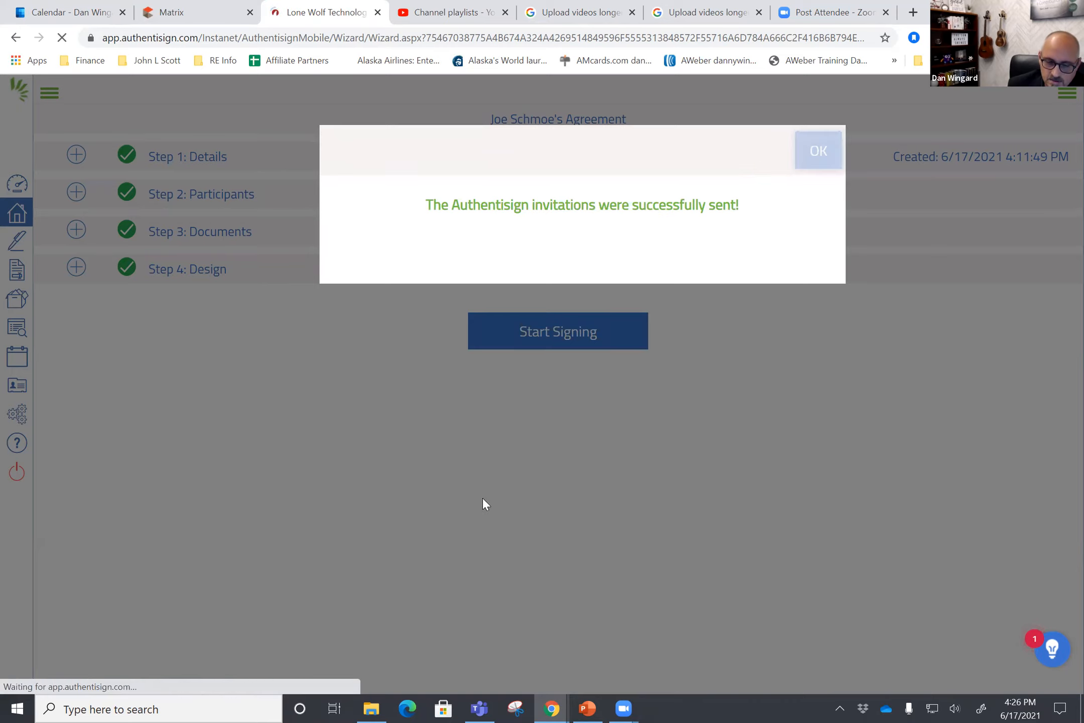